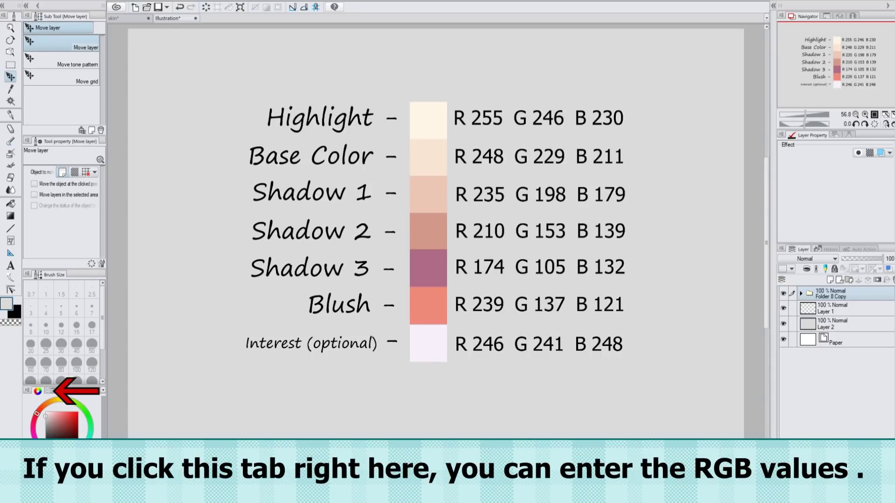
Step: Create a layer named Base color beneath the line art folder and pick the Base Color swatch (R 248, G 229, B 211)
click(50, 390)
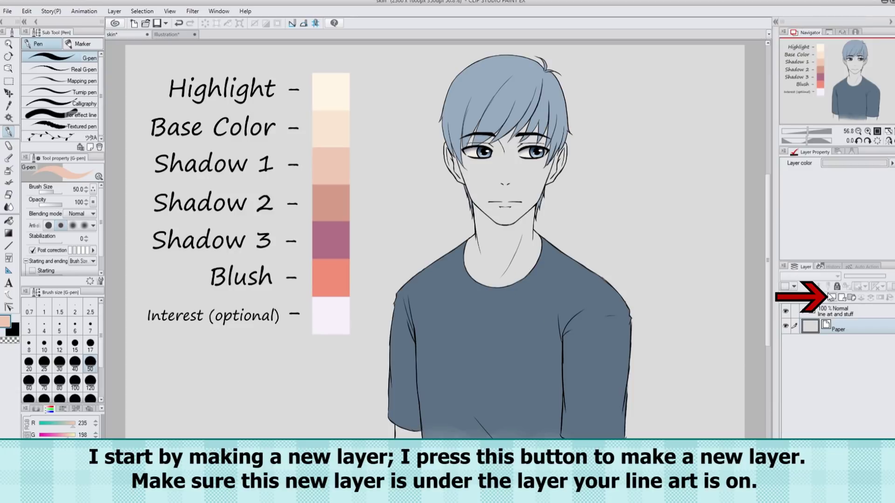
click(832, 297)
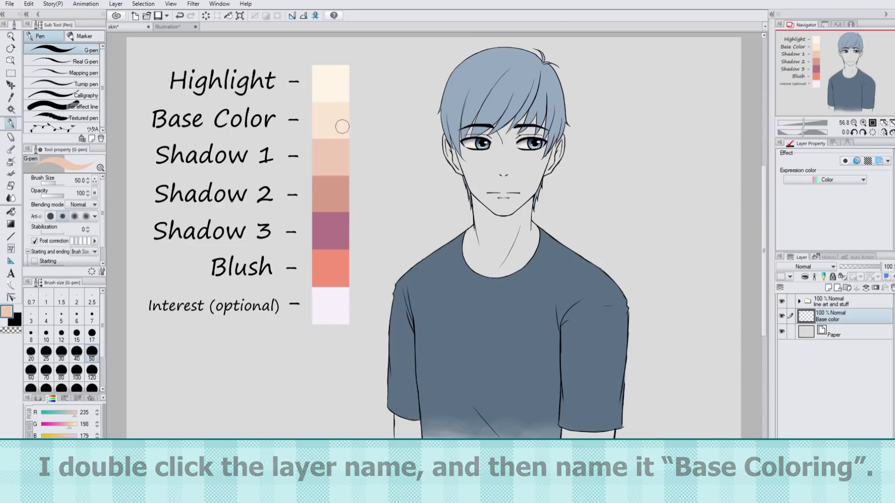
alt+click(327, 121)
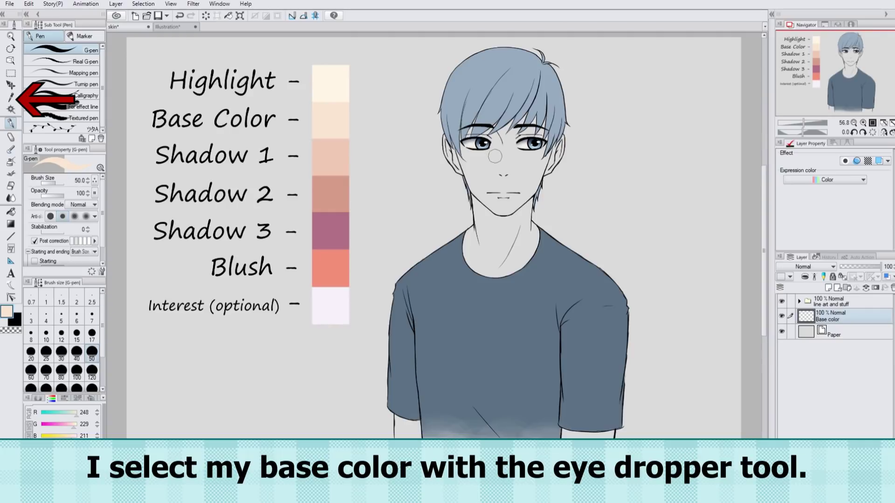
Step: Auto-select the face, neck, ears and skin gaps between the hair strands, and fill them with the base color
click(10, 109)
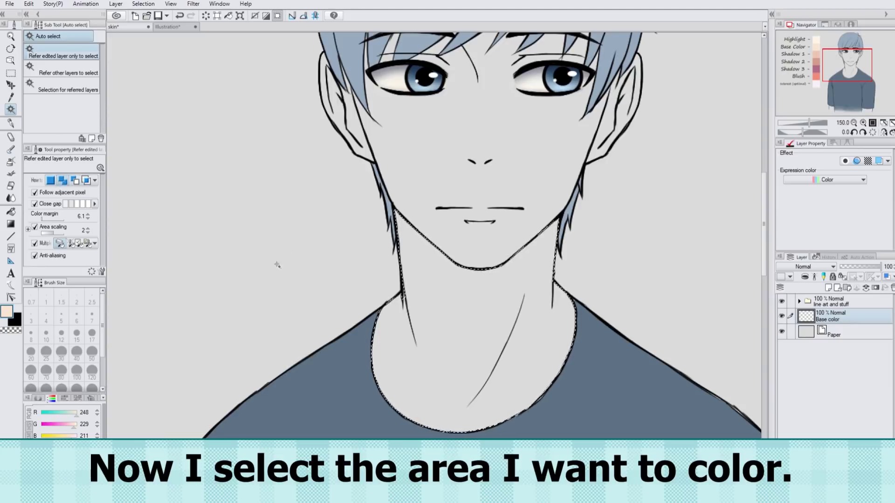
scroll(513, 229, up, 3)
click(521, 136)
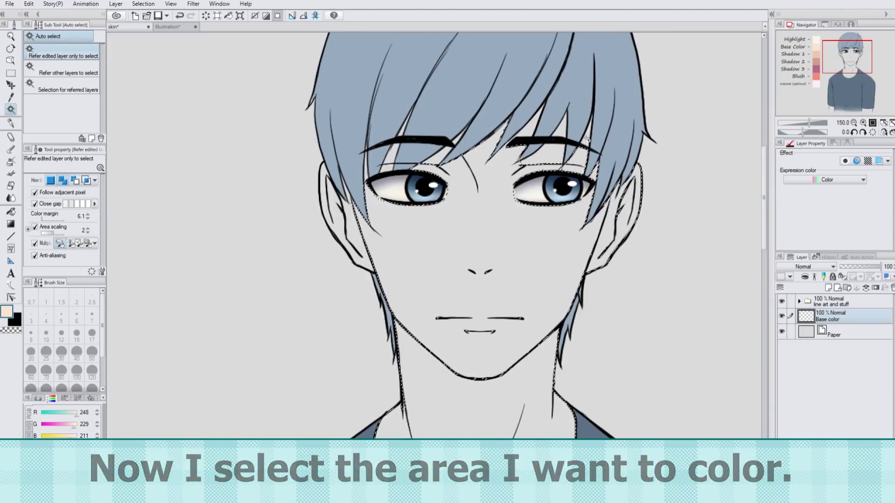
click(443, 154)
click(403, 128)
click(390, 157)
click(367, 160)
click(348, 192)
click(527, 427)
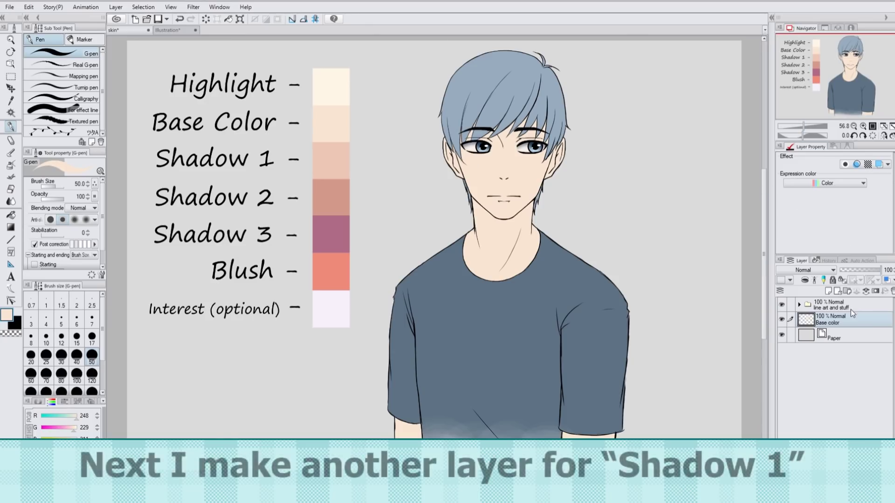
Step: Add a layer named Shadow 1 above Base color, set to Multiply blending and clipped to the layer below
click(826, 291)
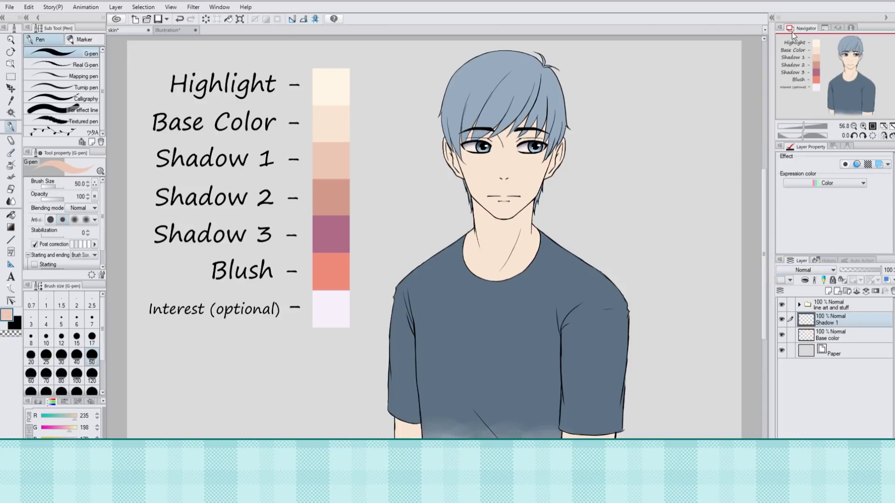
click(863, 126)
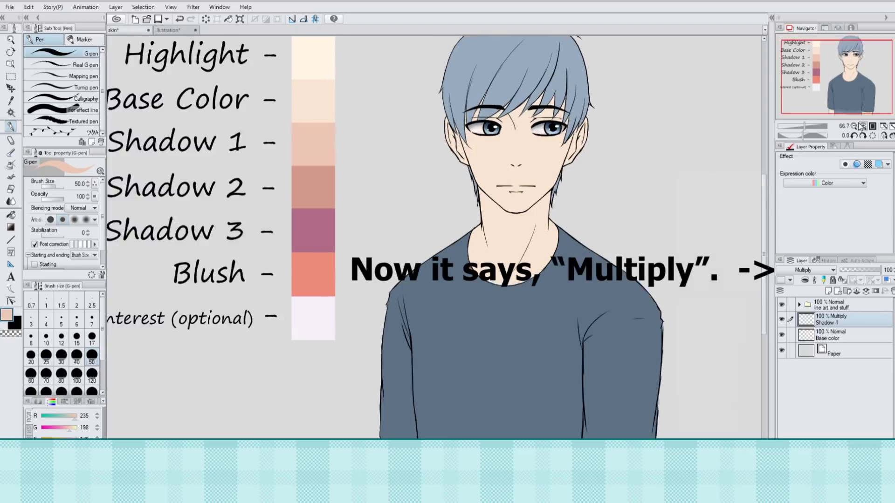
drag(435, 470, 474, 471)
drag(764, 219, 765, 178)
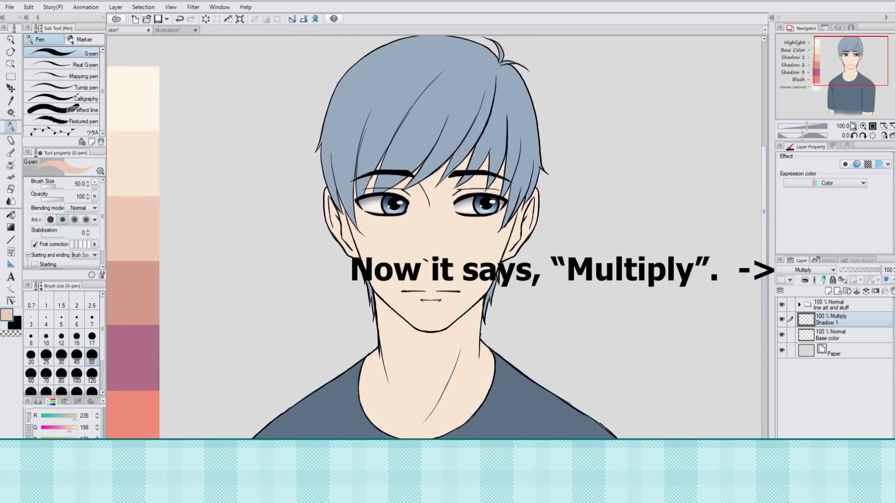
click(854, 126)
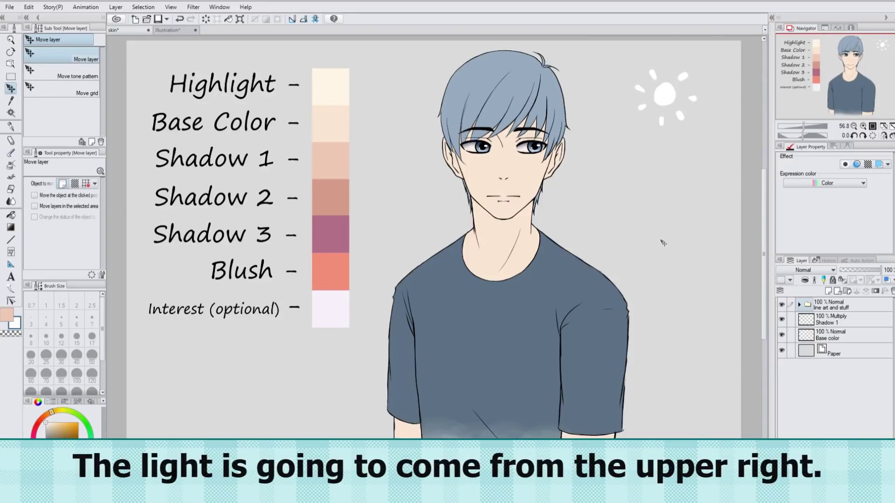
click(839, 320)
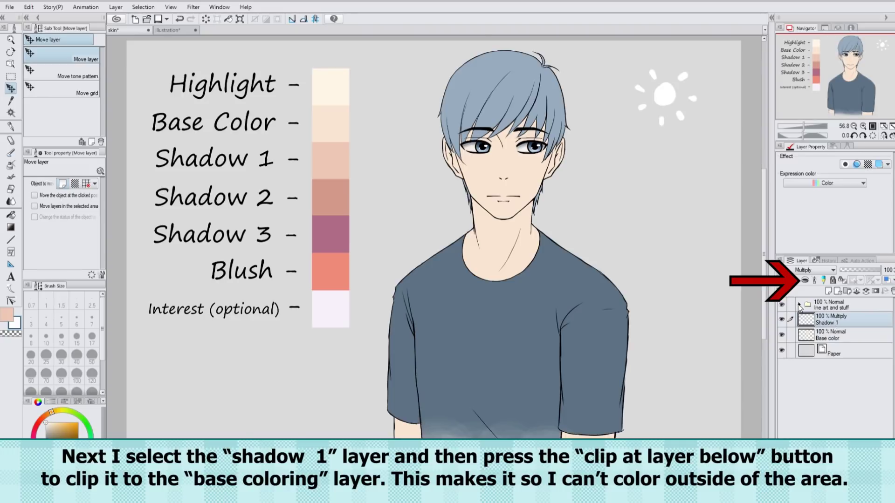
click(804, 280)
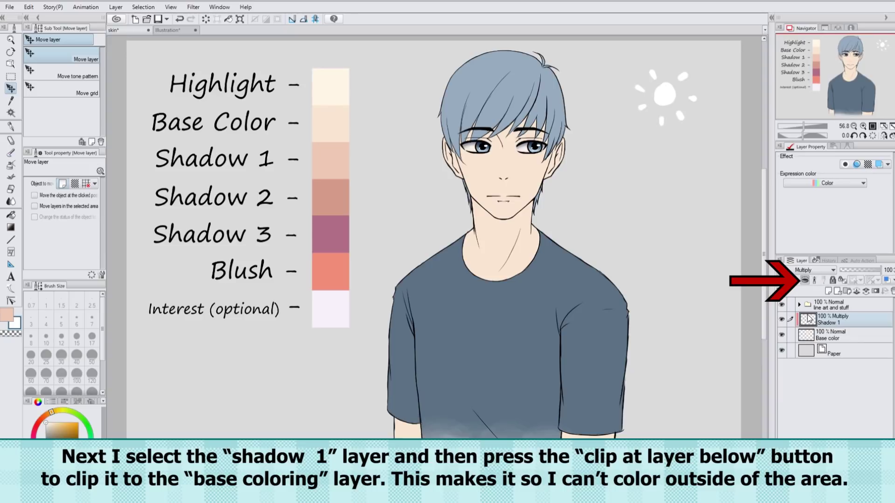
Step: Test the clipping with G-pen strokes in the shadow color across the face and neck, and clear them
click(11, 126)
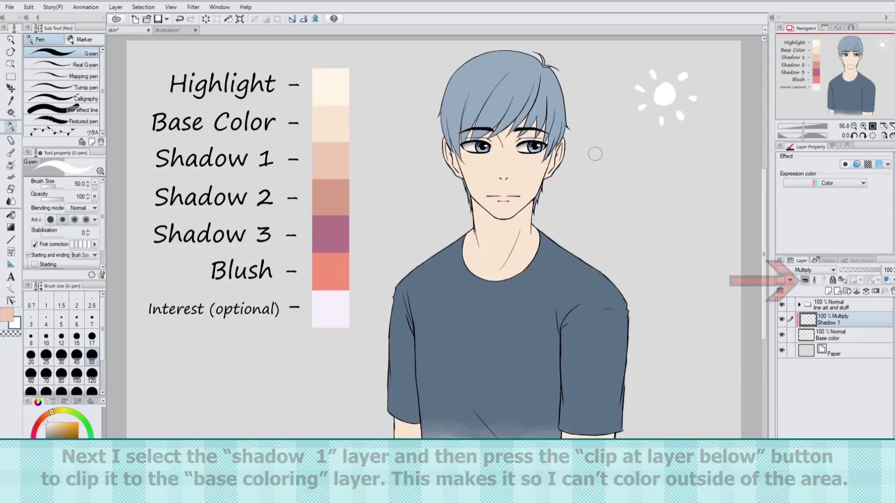
click(6, 316)
mouse_move(469, 205)
mouse_down()
mouse_move(508, 199)
mouse_move(558, 159)
mouse_move(566, 108)
mouse_up()
mouse_move(538, 193)
mouse_down()
mouse_move(473, 219)
mouse_move(536, 215)
mouse_up()
drag(464, 254, 538, 231)
drag(464, 273, 539, 247)
drag(472, 288, 530, 265)
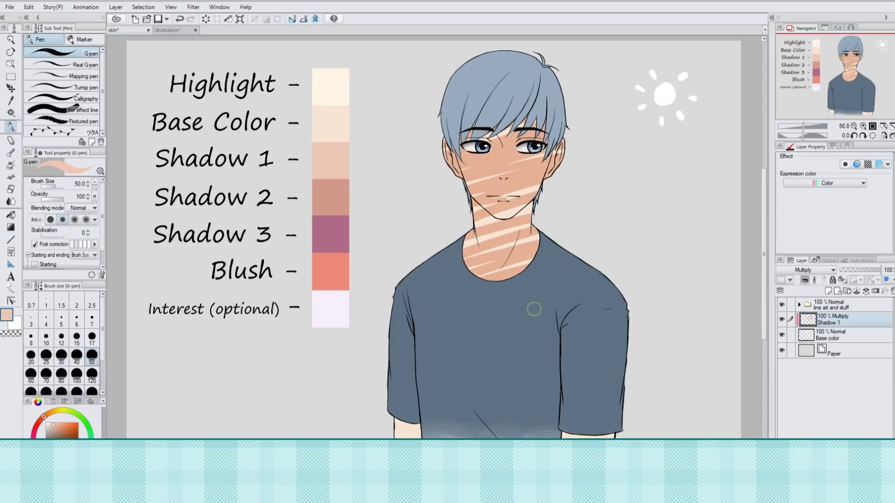
key(Delete)
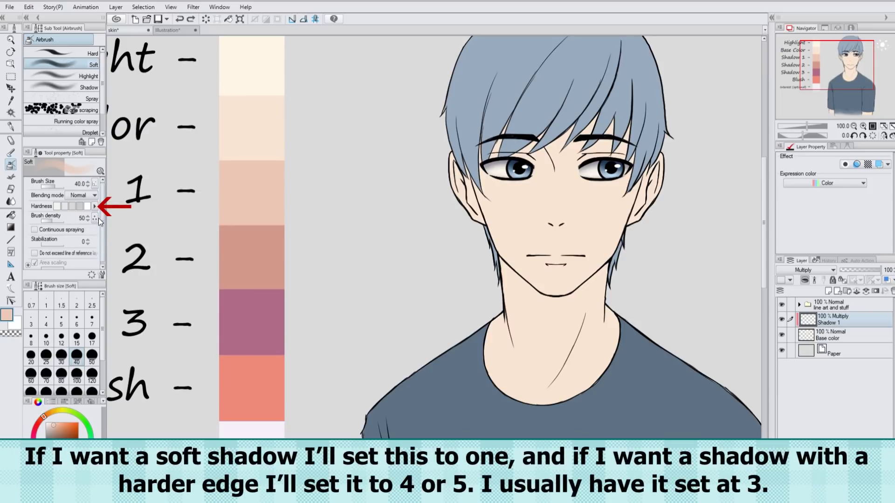
Step: Try the Soft airbrush on the face at hardness 1 and 5, undo the strokes, and set the hardness to 3
click(57, 206)
mouse_move(533, 198)
mouse_down()
mouse_move(559, 181)
mouse_move(543, 250)
mouse_move(573, 229)
mouse_up()
key(ctrl+z)
click(87, 206)
mouse_move(529, 200)
mouse_down()
mouse_move(530, 231)
mouse_move(599, 195)
mouse_move(566, 235)
mouse_move(619, 236)
mouse_up()
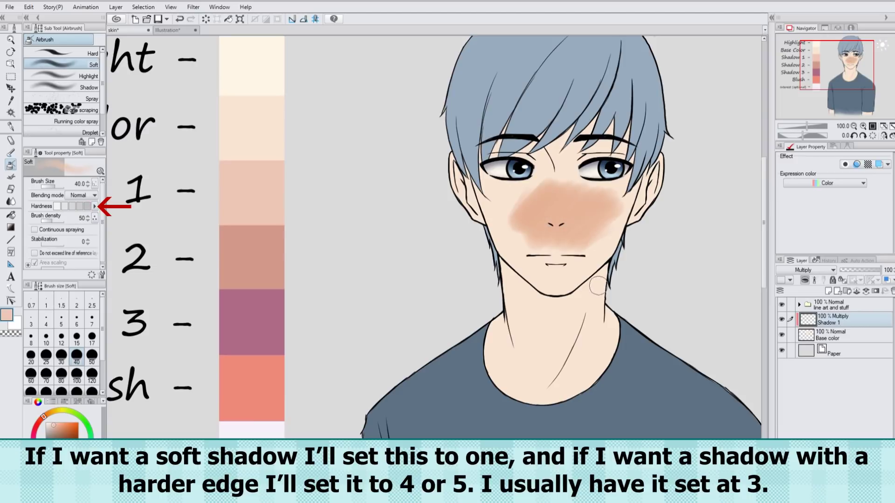
key(ctrl+z)
click(68, 207)
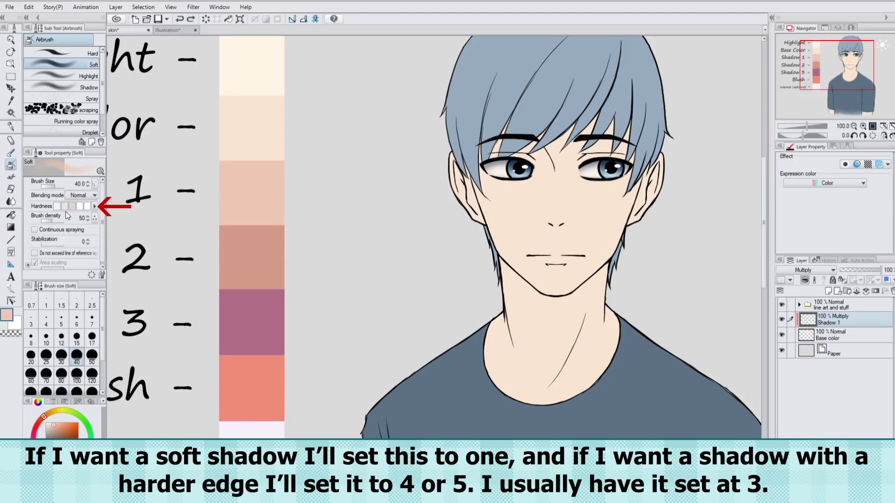
Step: Try the airbrush on the face at densities 13 and 100, undo the strokes, and set the brush density to 52
click(43, 221)
mouse_move(544, 196)
mouse_down()
mouse_move(538, 225)
mouse_move(617, 230)
mouse_up()
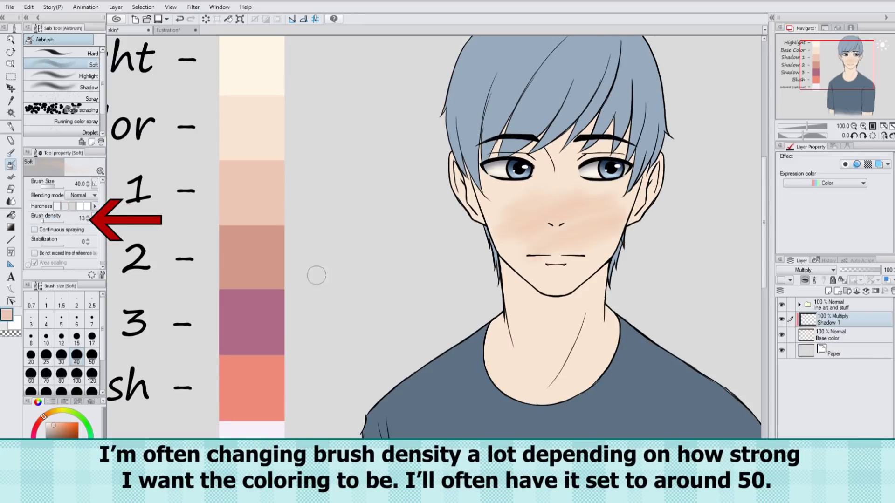
key(ctrl+z)
drag(43, 221, 64, 220)
mouse_move(537, 189)
mouse_down()
mouse_move(511, 216)
mouse_move(605, 216)
mouse_move(540, 255)
mouse_move(592, 264)
mouse_up()
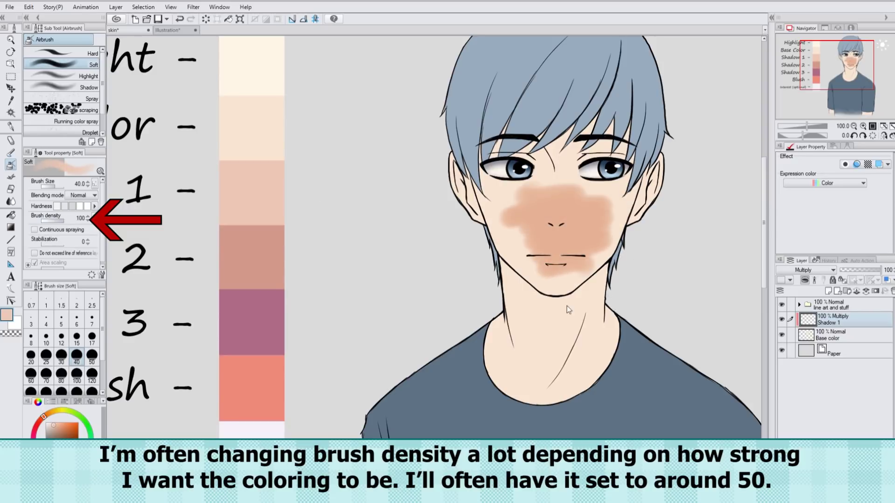
key(ctrl+z)
click(49, 215)
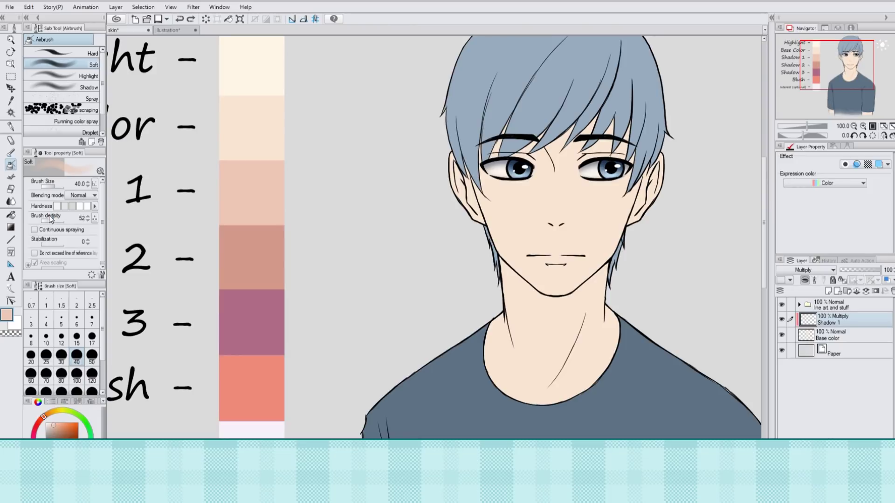
Step: Airbrush a harder-edged shadow around the nostrils and under the nose on the Shadow 1 layer, using brush sizes 12 and 10
drag(443, 475, 482, 475)
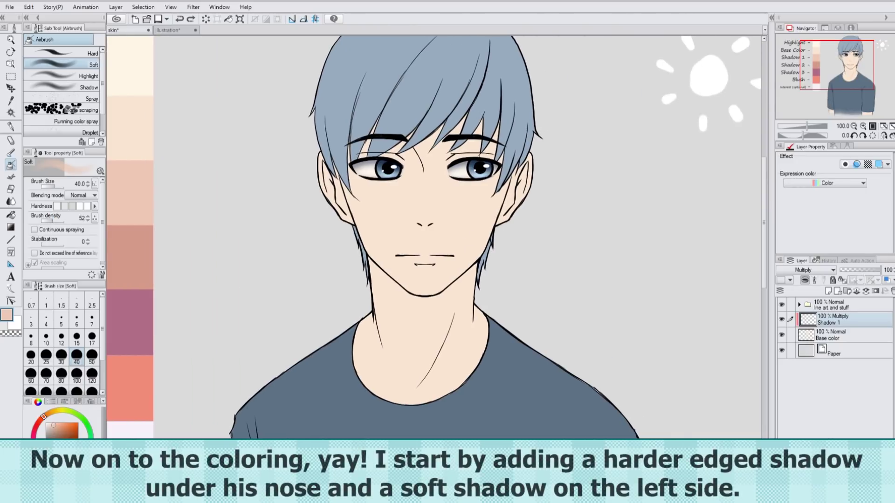
drag(763, 192, 760, 188)
scroll(762, 188, up, 2)
click(61, 337)
scroll(759, 193, up, 1)
scroll(741, 196, down, 1)
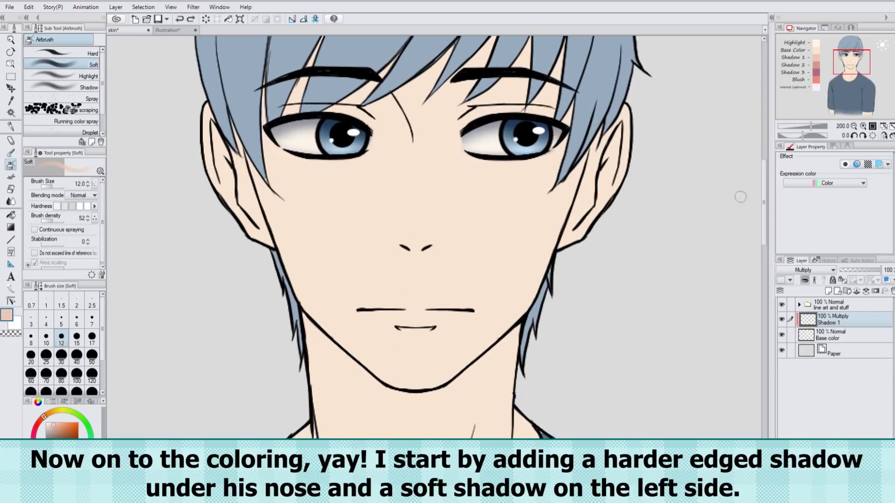
mouse_move(400, 245)
mouse_down()
mouse_move(431, 249)
mouse_move(407, 255)
mouse_move(397, 247)
mouse_move(430, 251)
mouse_move(411, 259)
mouse_up()
key([)
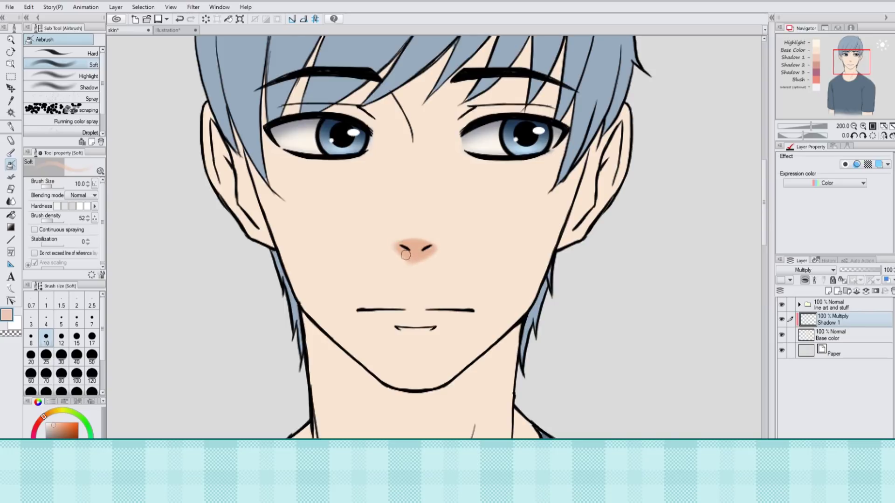
Step: Try erasing around the nose shadow with the transparent color, undo it, and return to the shadow color
key(c)
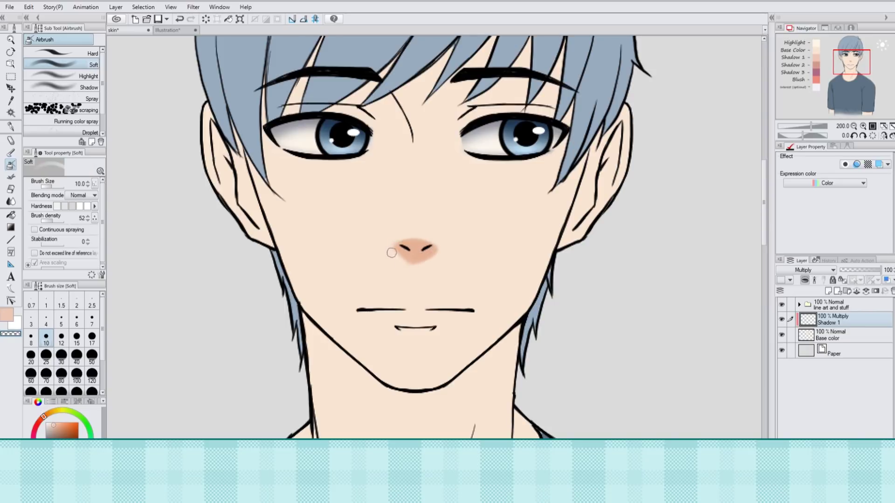
mouse_move(407, 231)
mouse_down()
mouse_move(419, 252)
mouse_move(436, 254)
mouse_up()
key(ctrl+z)
click(7, 315)
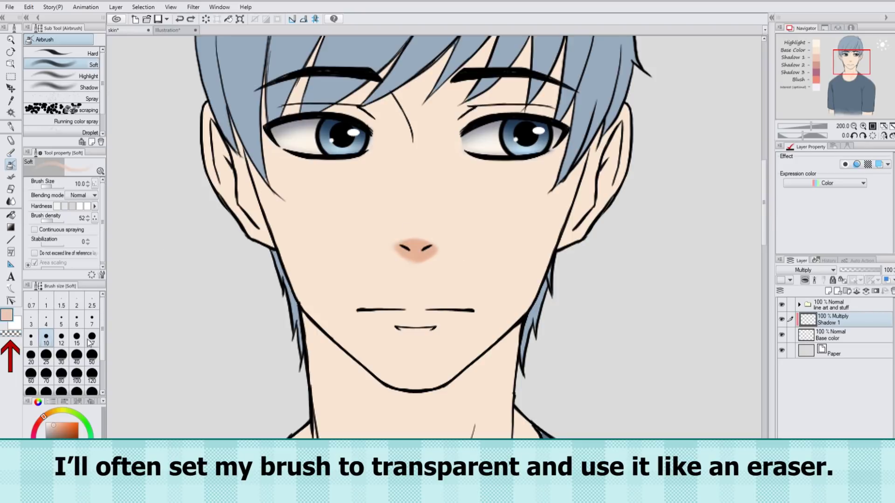
Step: Paint a soft shadow down the left side of the nose at brush size 20 and hardness 1, refining it with transparent color at size 30
click(31, 355)
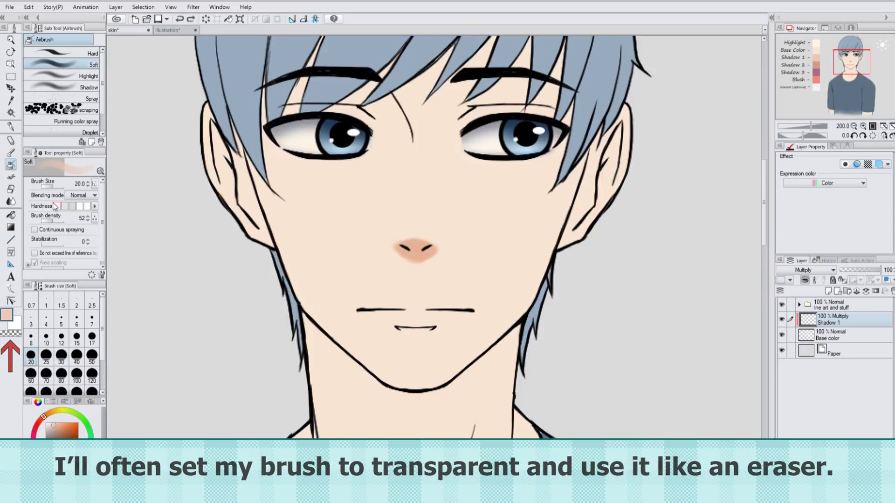
drag(409, 196, 401, 230)
drag(407, 189, 393, 230)
mouse_move(410, 176)
mouse_down()
mouse_move(391, 236)
mouse_move(409, 248)
mouse_up()
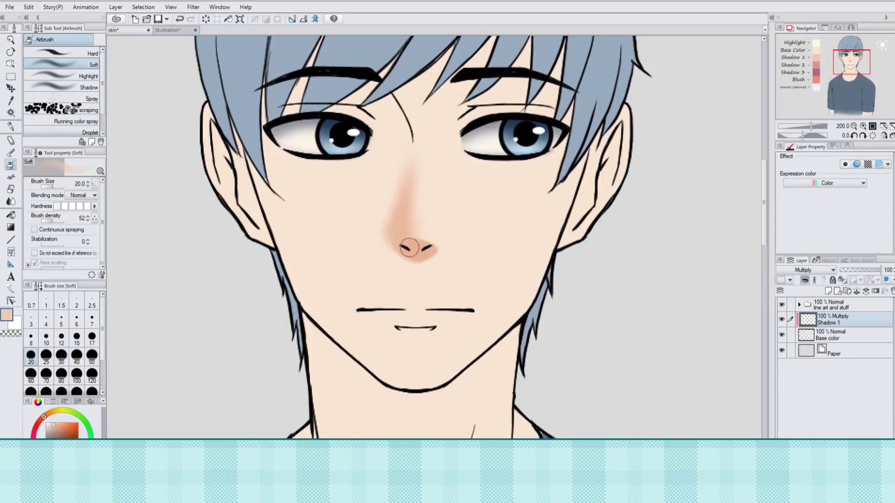
click(11, 334)
click(61, 355)
Step: Airbrush a soft shadow gradient over the left side of the face and neck at brush size 300
click(6, 315)
click(92, 375)
click(853, 126)
key(bracketright)
key(bracketright)
key(bracketright)
key(bracketright)
key(bracketright)
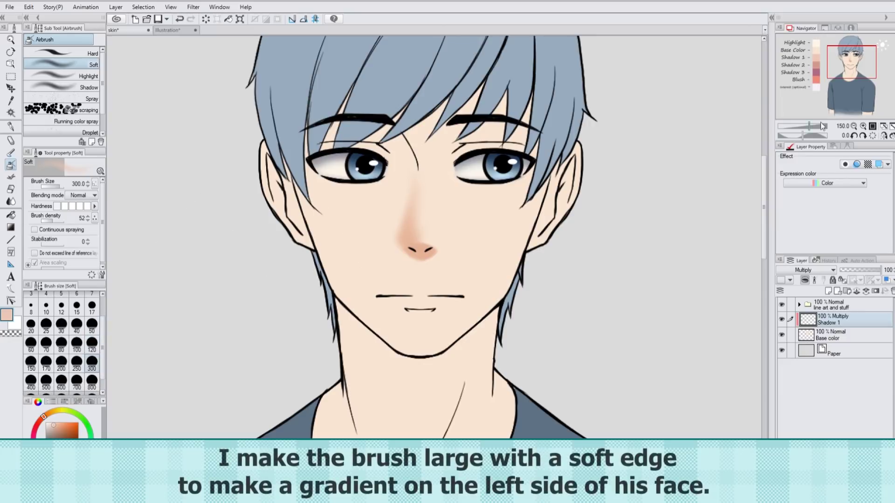
drag(823, 126, 807, 125)
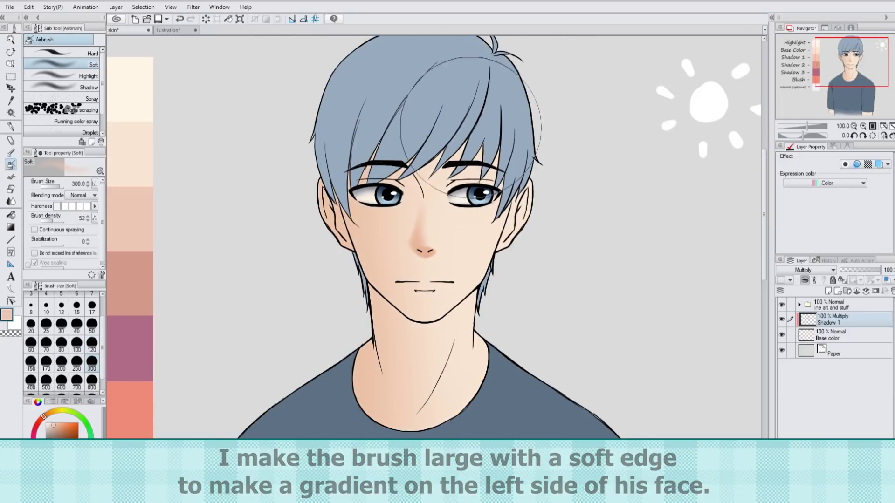
Step: Shade the bridge of the nose beside the left eye at brush size 25 and soften that shadow with the transparent color
click(863, 126)
click(92, 308)
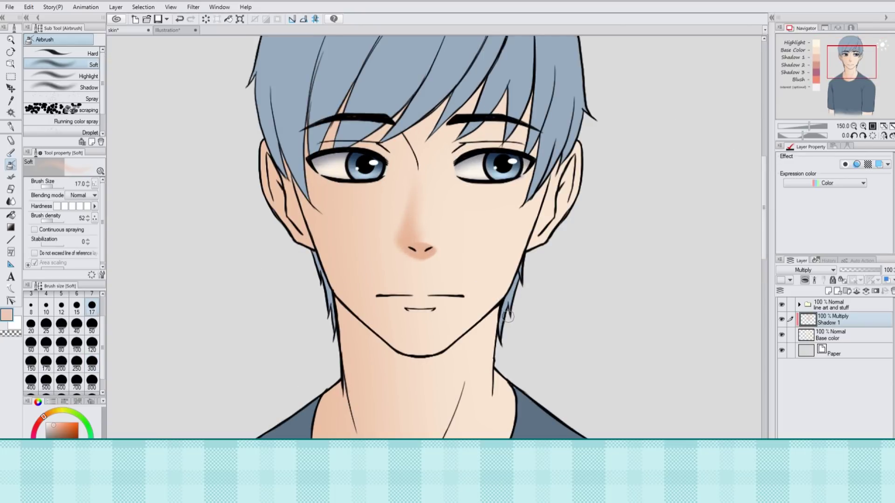
click(19, 334)
click(6, 315)
click(45, 326)
mouse_move(374, 139)
mouse_down()
mouse_move(383, 129)
mouse_move(373, 139)
mouse_move(413, 164)
mouse_up()
click(70, 205)
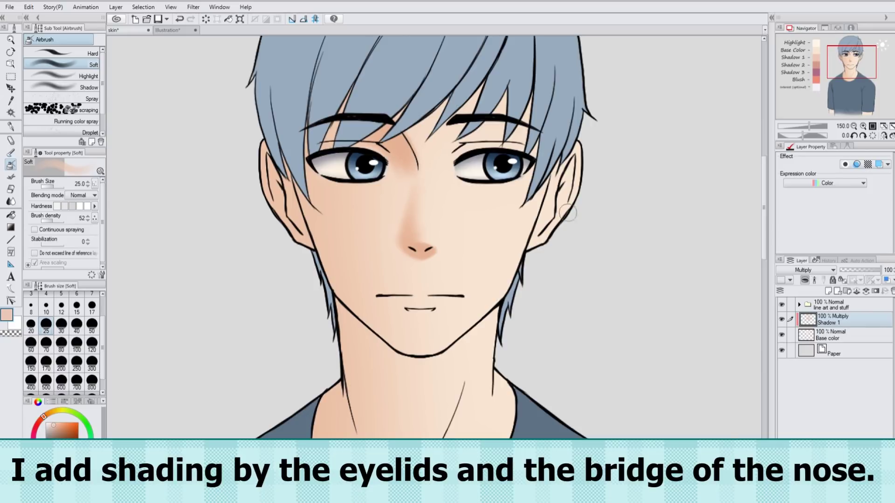
key(c)
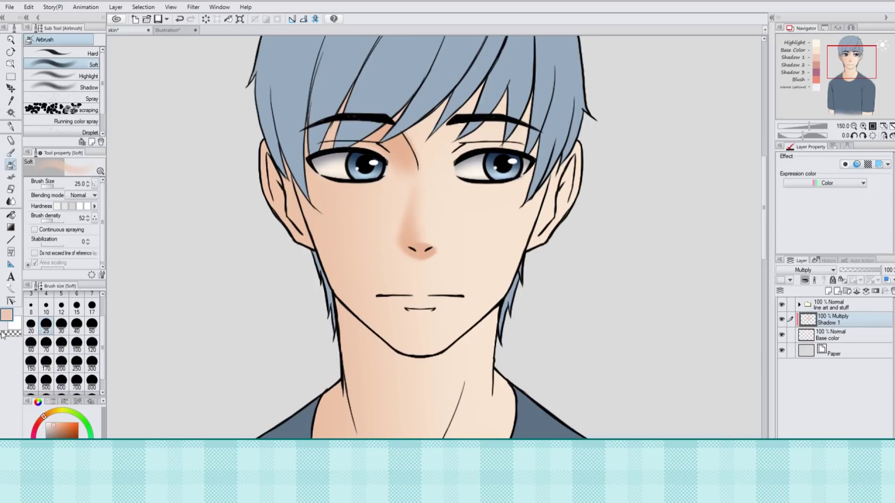
drag(385, 151, 408, 159)
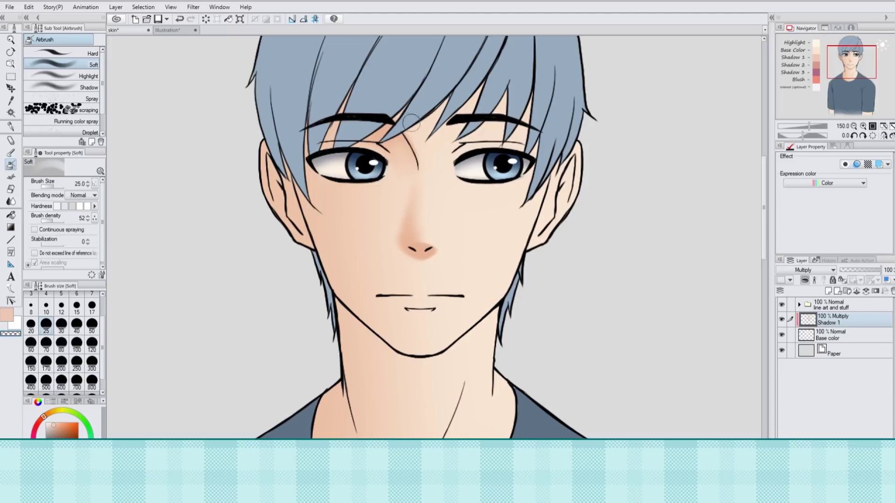
Step: Shade the upper eyelids and the inside of the ears with the shadow color at brush size 12
key(c)
key(bracketleft)
key(bracketleft)
key(bracketleft)
key(bracketleft)
mouse_move(455, 148)
mouse_down()
mouse_move(493, 134)
mouse_move(525, 145)
mouse_up()
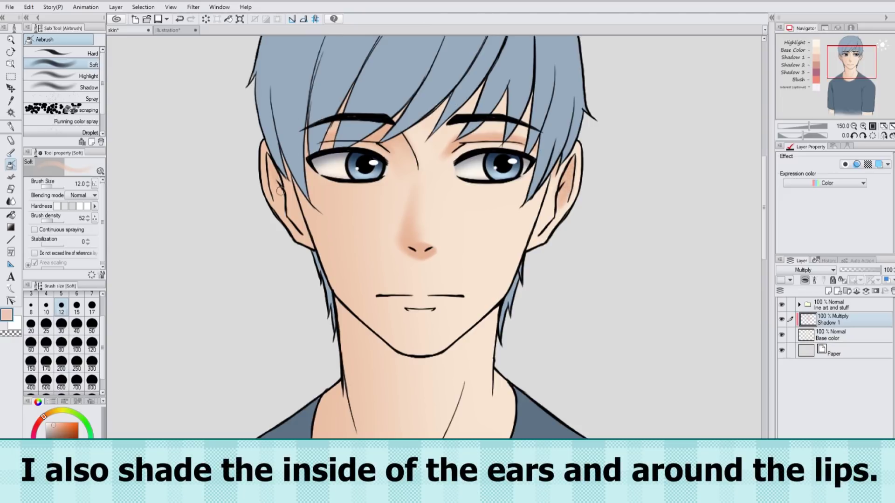
Step: Rotate the canvas to -90 degrees and shade the upper lip along the mouth line at brush size 10
click(863, 126)
drag(803, 136, 791, 136)
key(bracketleft)
drag(488, 220, 488, 334)
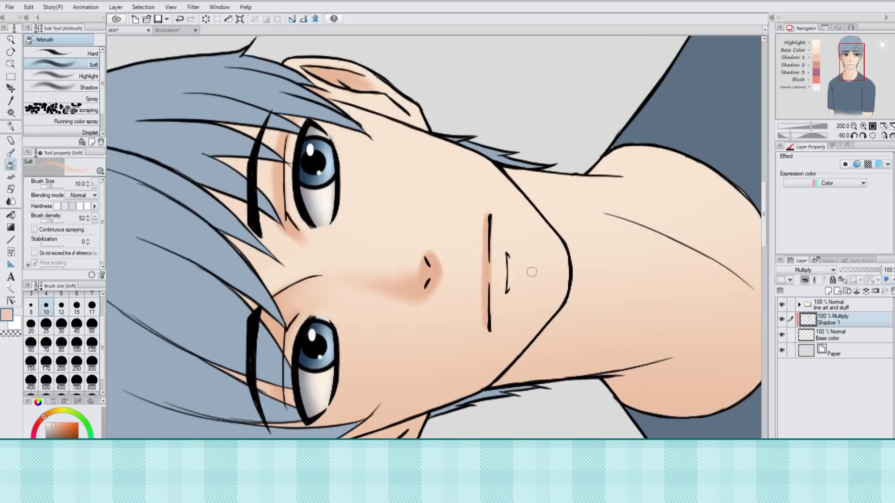
Step: Shade beneath the lower lip with the Shadow 1 color at brush size 6, rotating the canvas to 75 degrees
click(873, 136)
click(31, 308)
click(863, 126)
drag(575, 318, 575, 223)
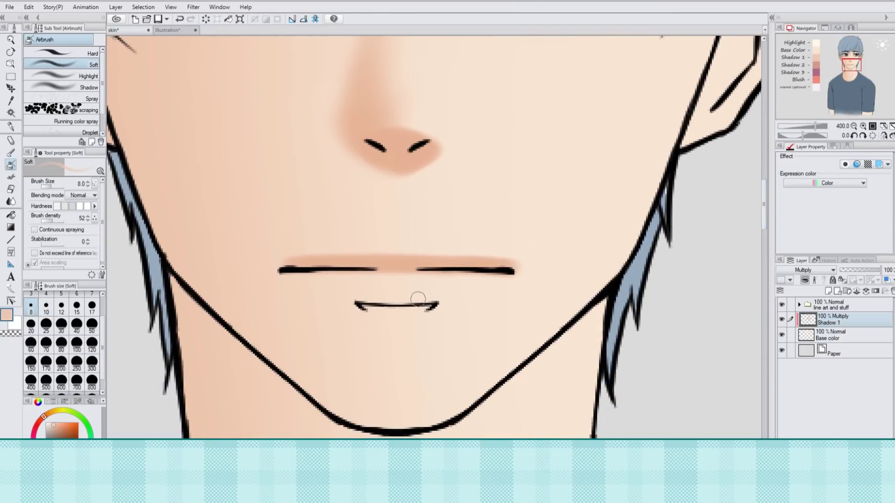
click(92, 294)
drag(803, 136, 813, 136)
click(74, 299)
mouse_move(362, 196)
mouse_down()
mouse_move(376, 256)
mouse_move(361, 203)
mouse_up()
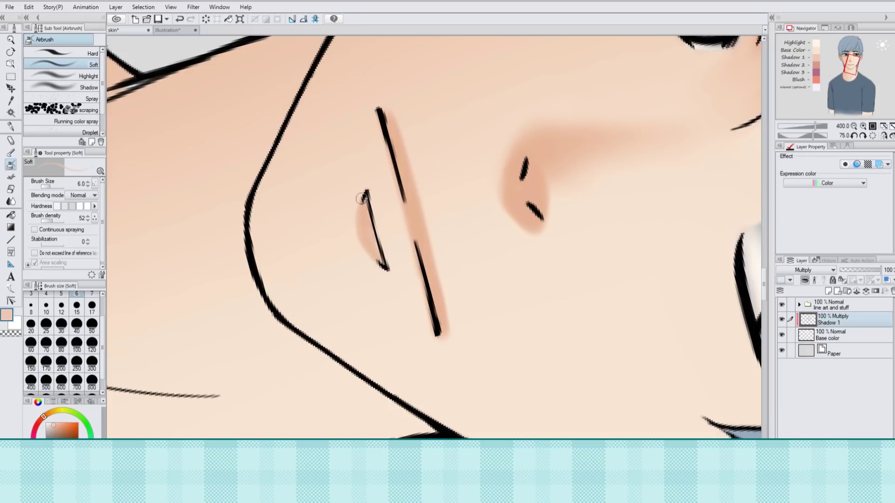
Step: Return the canvas to 0 degrees and airbrush the soft shadow cast by the hair onto the face at brush sizes 120 and 80
click(873, 136)
click(863, 126)
click(862, 126)
click(854, 126)
click(854, 126)
click(854, 126)
click(854, 126)
click(854, 126)
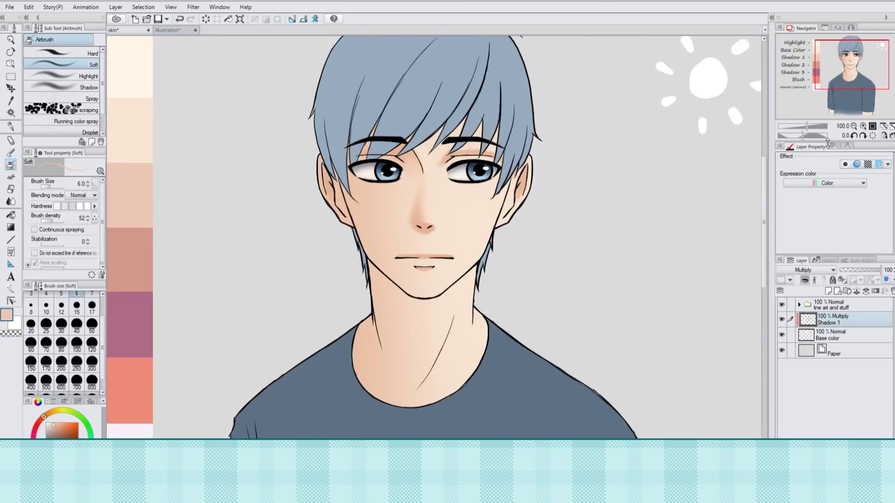
click(864, 126)
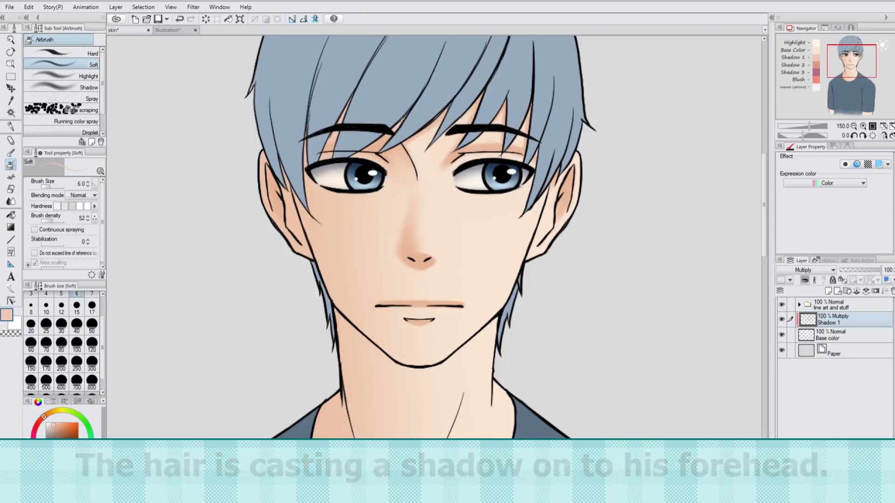
click(92, 344)
click(57, 206)
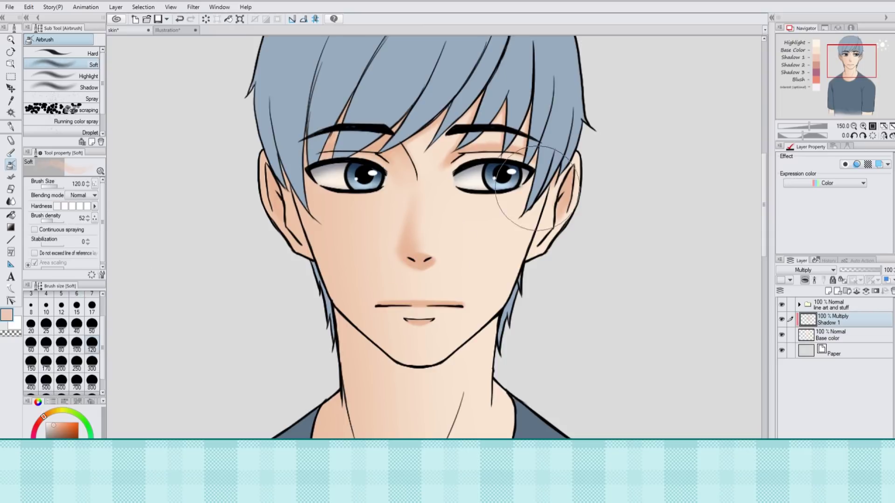
click(62, 343)
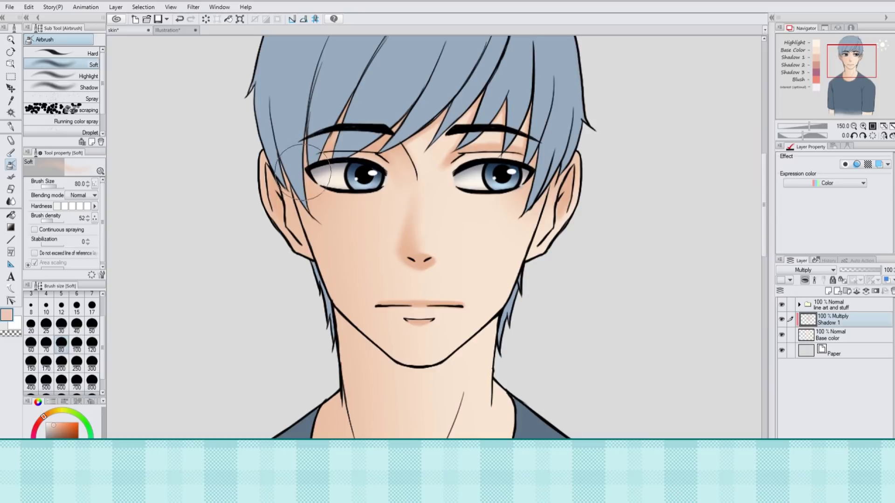
Step: Auto-select the neck area with the Shadow 1 layer temporarily hidden, and show that layer again
scroll(760, 209, down, 1)
scroll(759, 208, down, 2)
key(w)
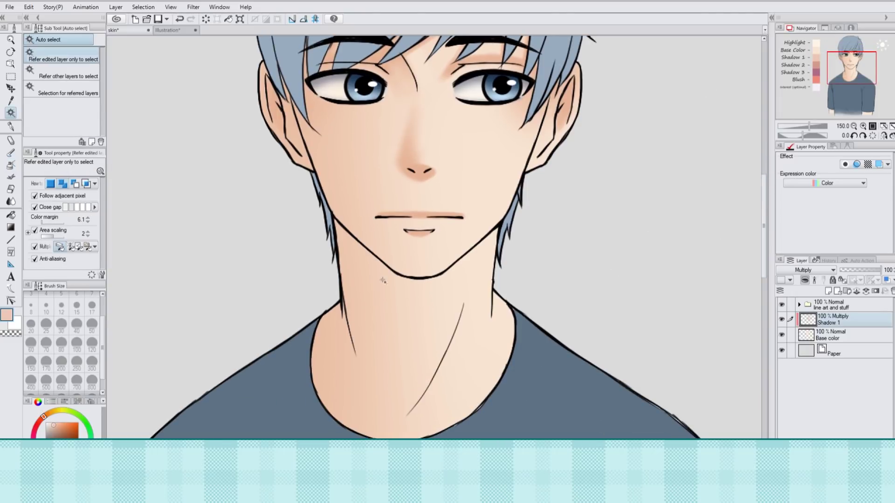
click(783, 320)
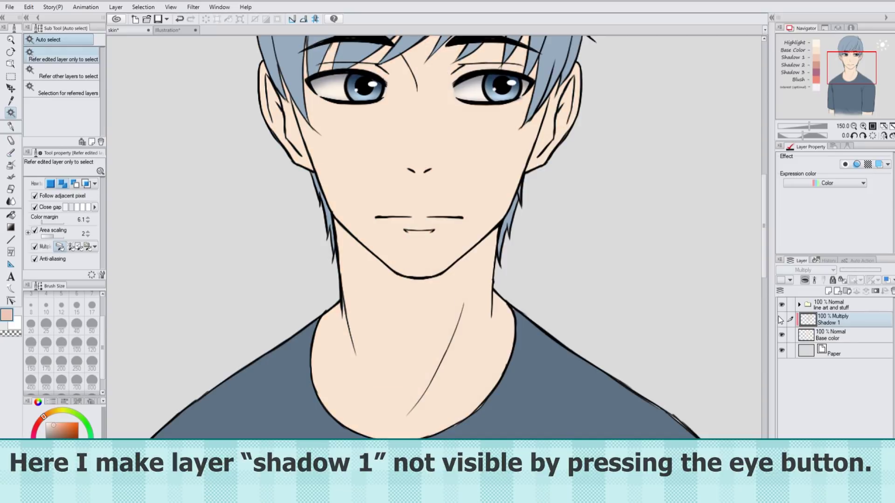
click(400, 320)
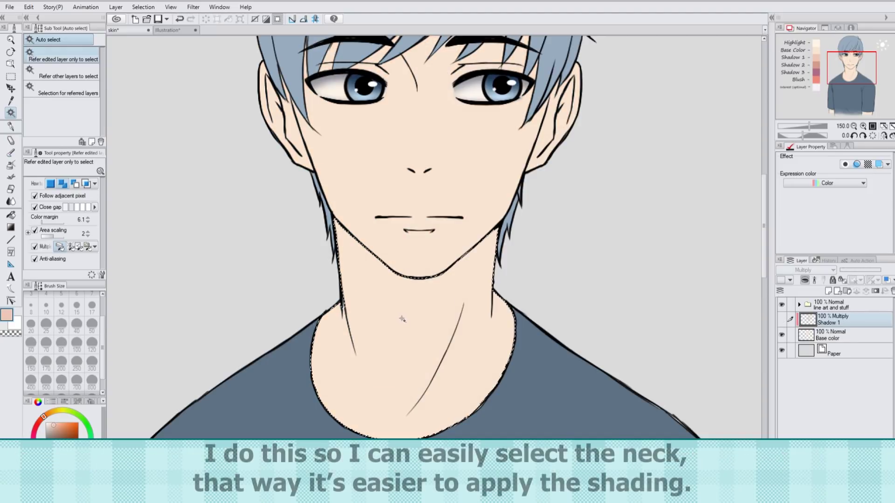
click(781, 320)
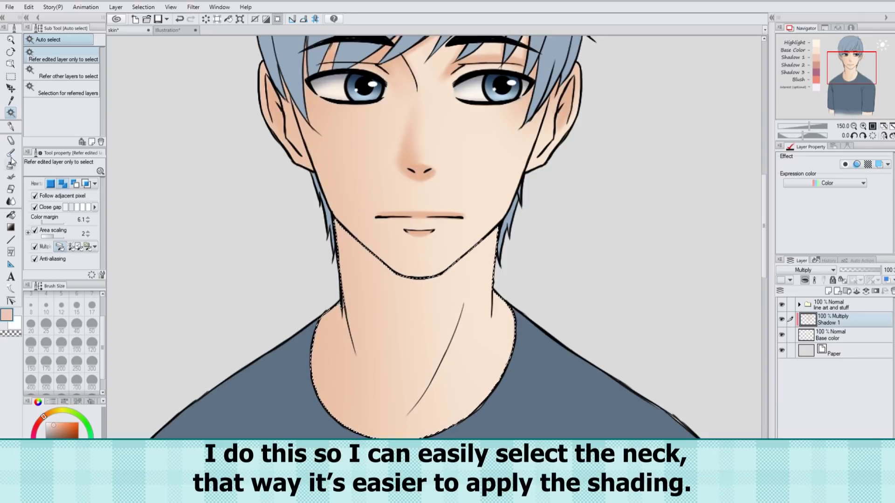
Step: Airbrush the shadow cast by the chin onto the selected neck, refining it at brush sizes 50, 17 and 120
key(b)
click(852, 127)
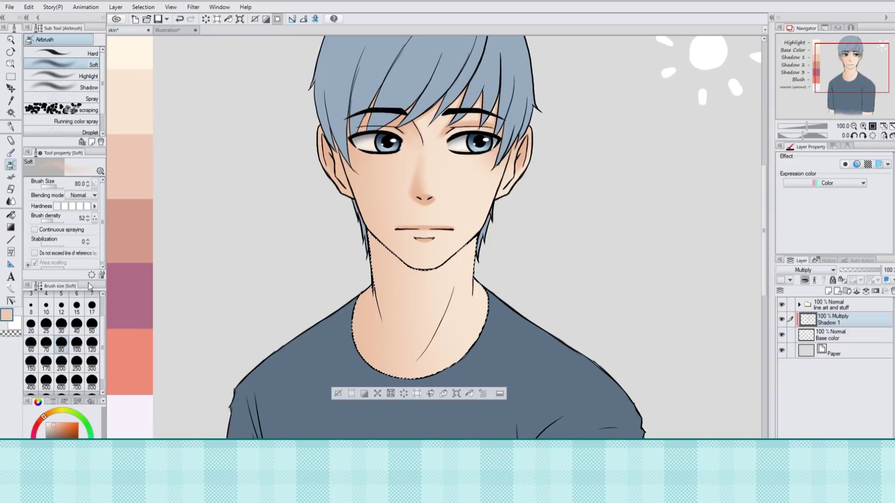
click(72, 207)
click(92, 325)
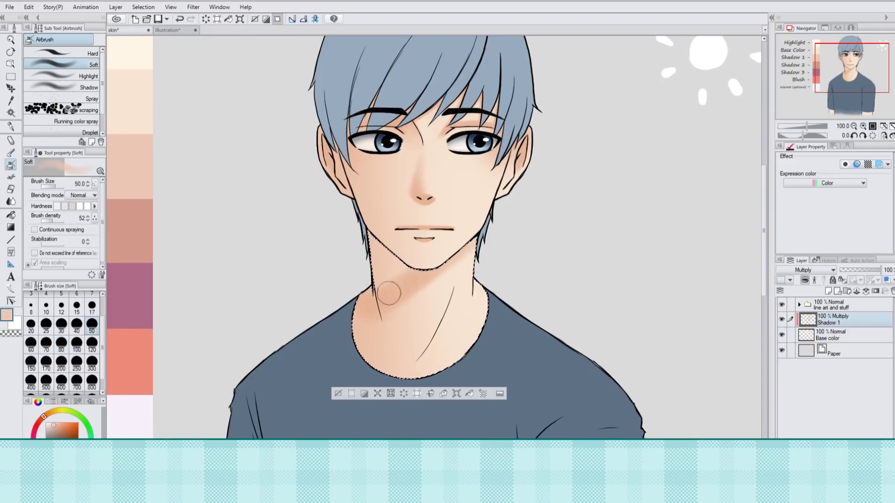
key(c)
key(c)
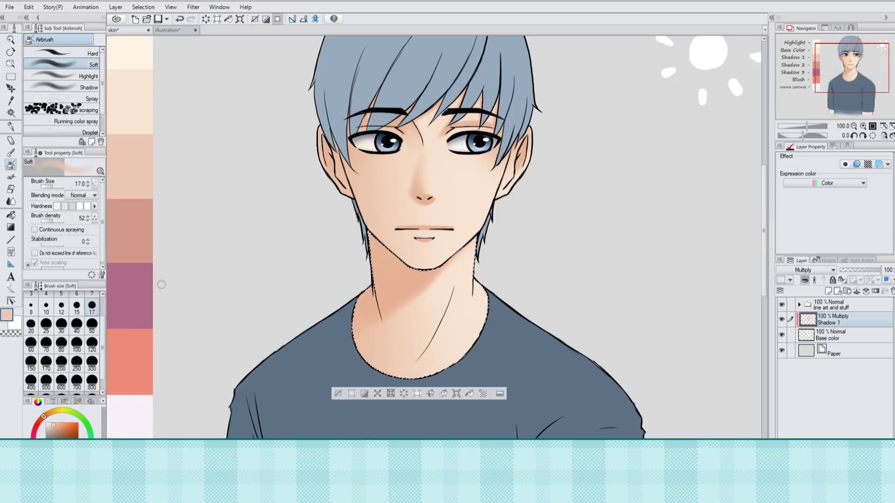
click(92, 344)
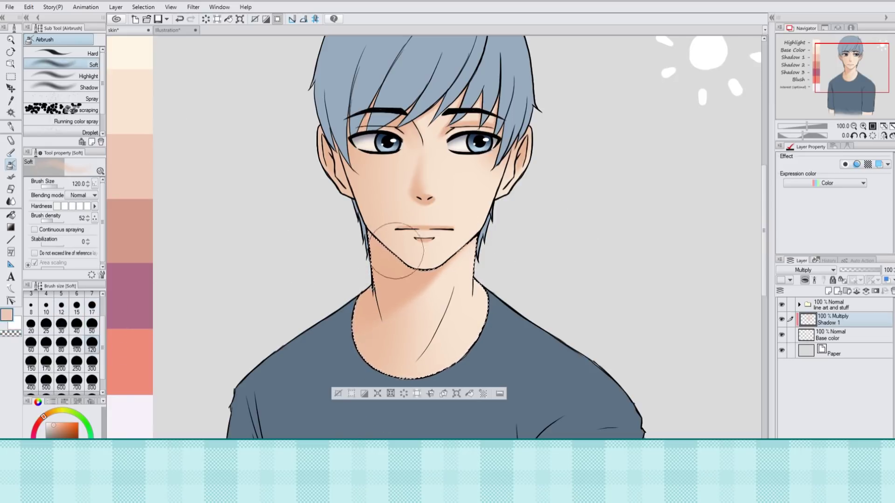
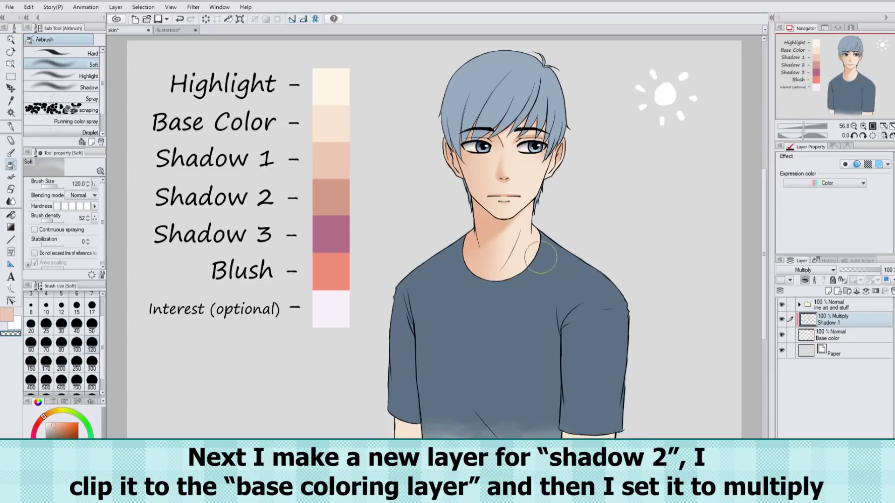
Step: Pick the Shadow 2 palette color and create a clipped Multiply layer named Shadow 2 above Shadow 1
alt+click(331, 197)
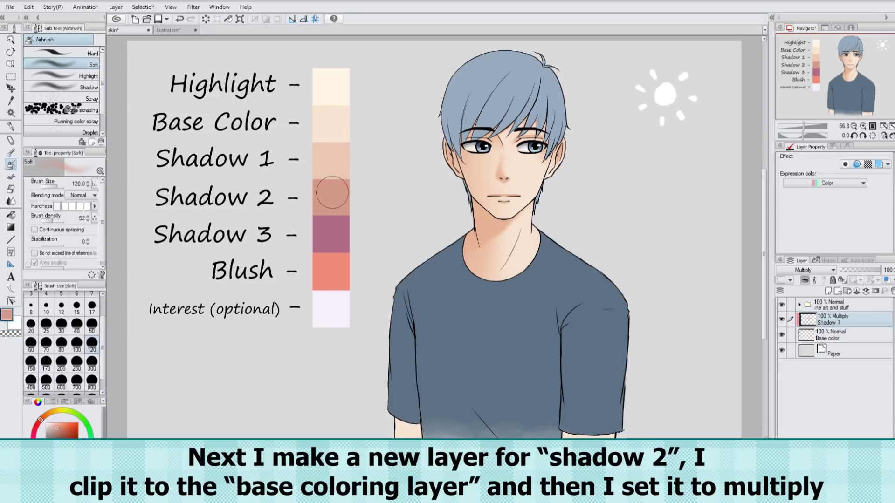
click(828, 291)
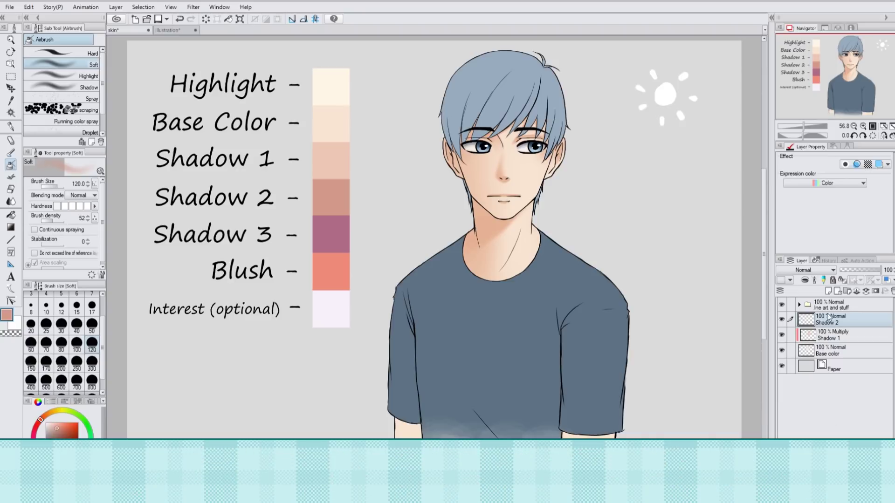
click(806, 280)
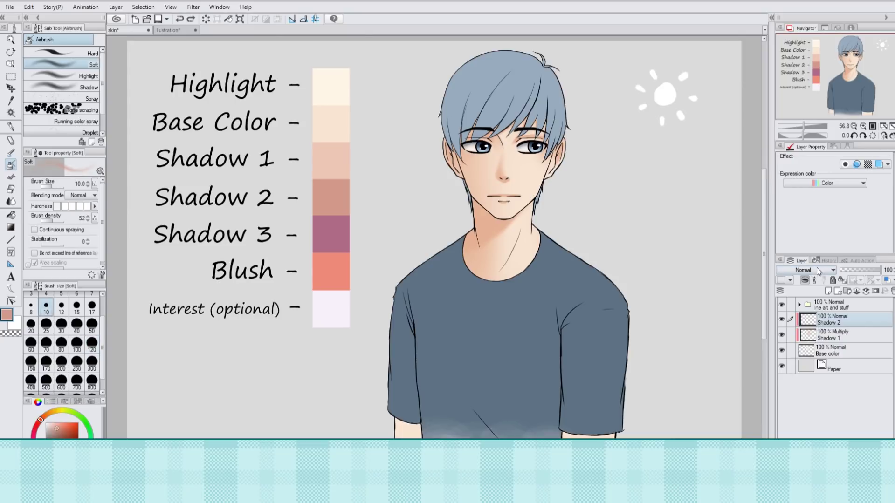
click(818, 269)
click(796, 38)
Step: Darken the upper eyelids at brush size 10 and the left side of the face at brush size 120 with the Shadow 2 color
scroll(517, 148, up, 5)
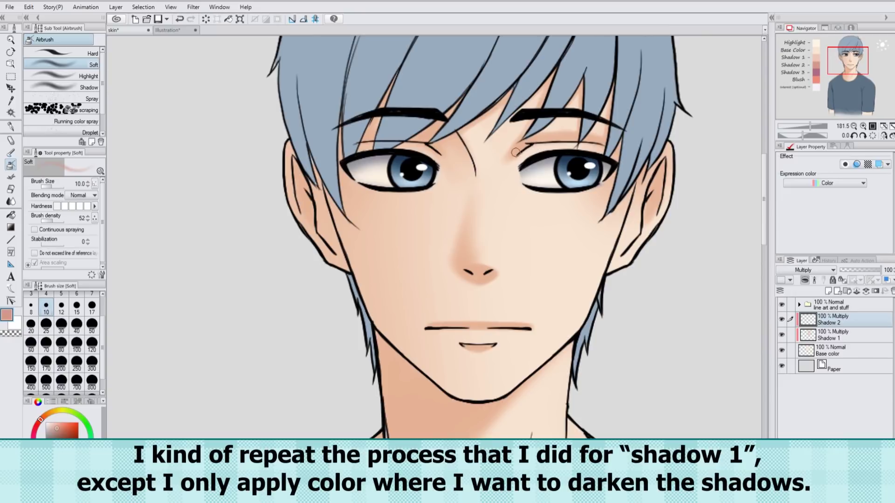
mouse_move(525, 150)
mouse_down()
mouse_move(574, 139)
mouse_move(554, 138)
mouse_up()
click(77, 326)
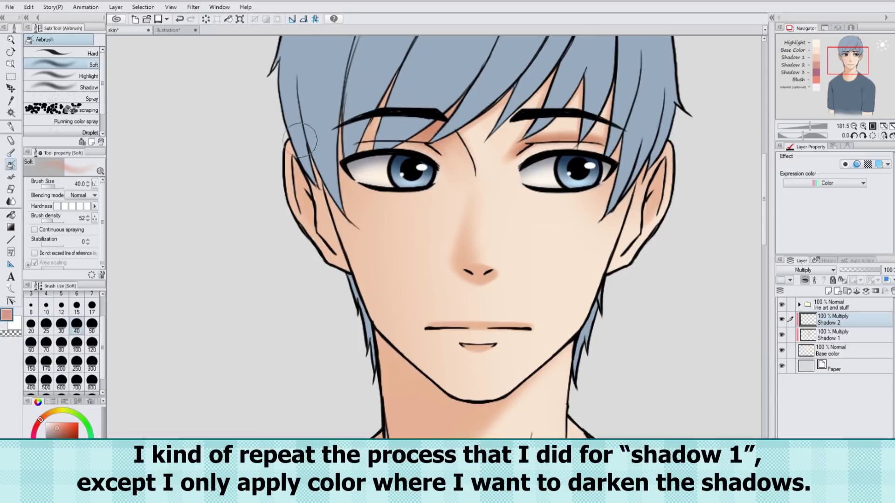
click(92, 343)
drag(338, 185, 373, 293)
Step: Darken the underside of the nose at brush size 15 and the shaded side of its bridge at brush size 20
click(91, 307)
click(863, 126)
click(863, 126)
click(863, 126)
mouse_move(525, 283)
mouse_down()
mouse_move(559, 302)
mouse_move(555, 294)
mouse_move(508, 301)
mouse_up()
click(77, 308)
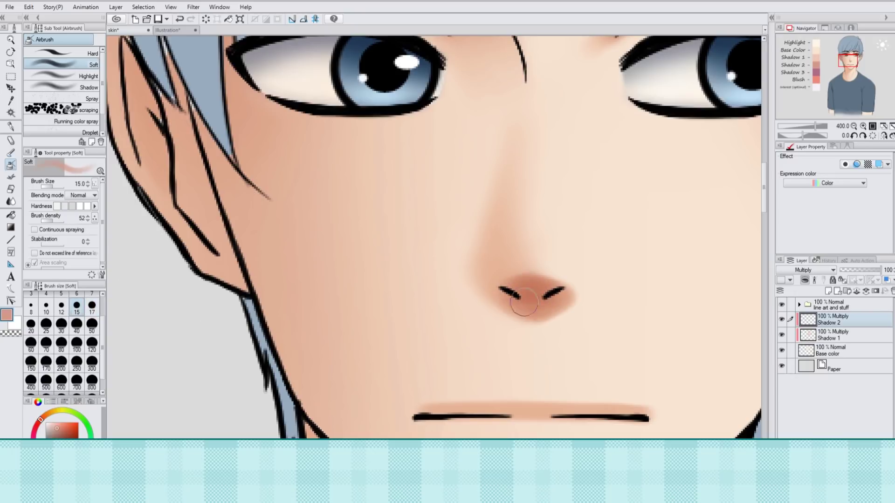
key(bracketright)
key(bracketright)
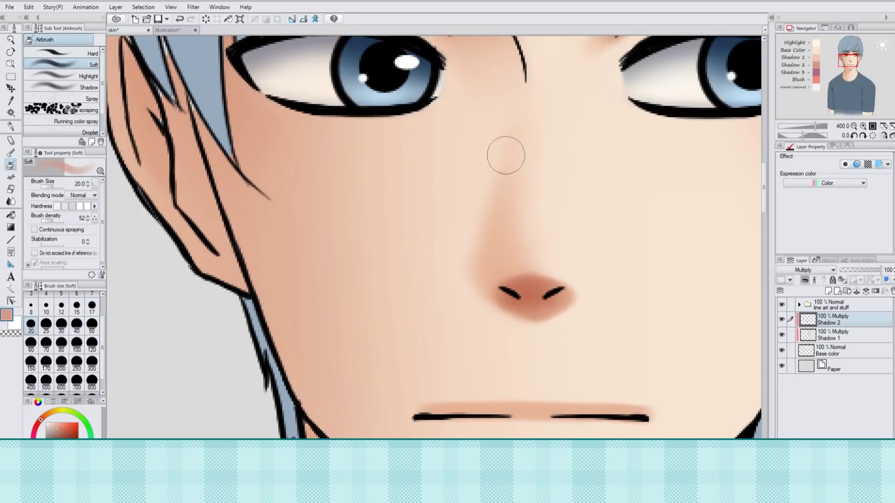
drag(518, 146, 507, 256)
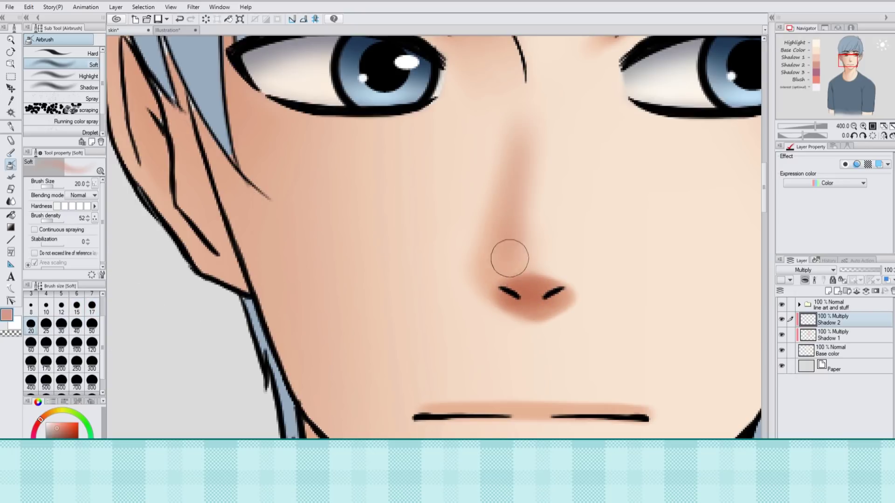
Step: Soften the Shadow 1 layer's shading below the right eye with the transparent color at brush size 20
click(852, 127)
key(c)
key(alt+bracketleft)
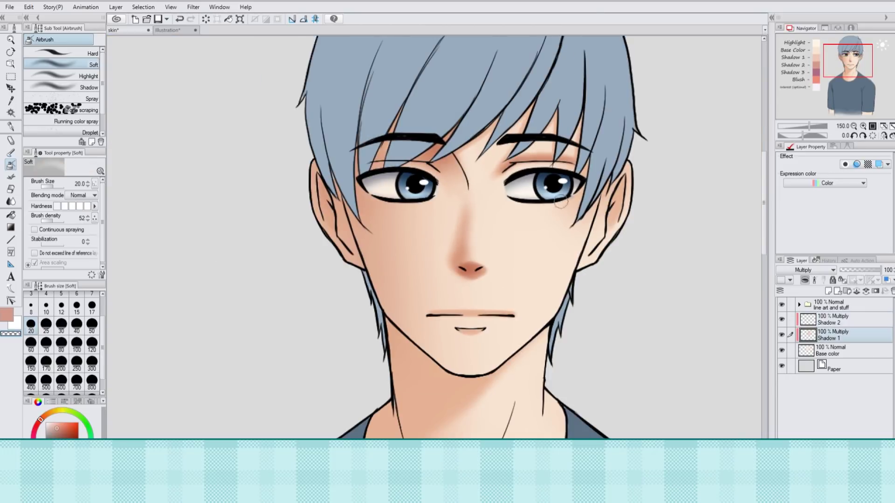
Step: Darken the right ear on the Shadow 2 layer at brush size 80 and tidy the edge with the transparent color at size 17
click(853, 322)
key(c)
key(bracketleft)
click(862, 127)
click(91, 345)
click(61, 343)
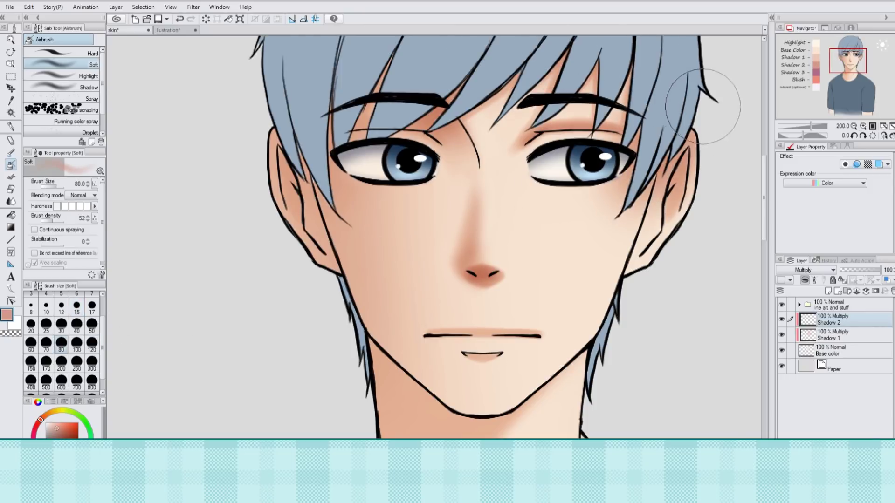
click(91, 307)
key(c)
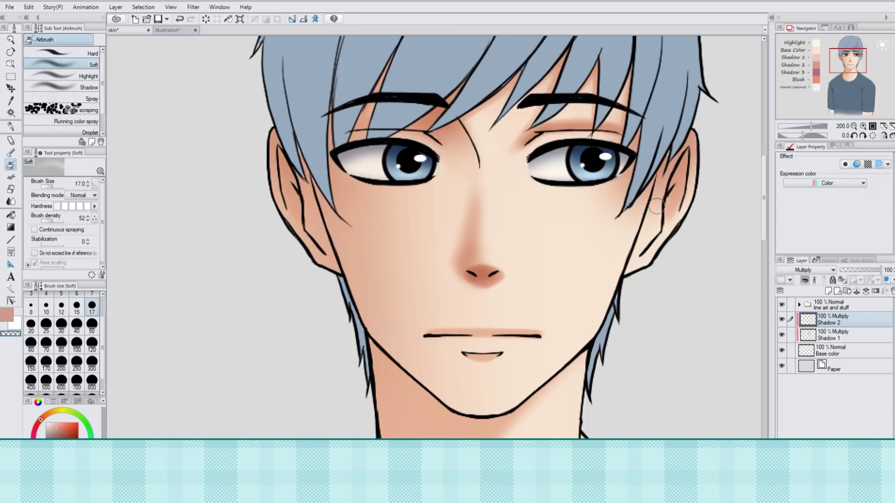
Step: Darken the shading along the upper and lower lips with the Shadow 2 color at brush size 8, rotating the canvas while painting
click(30, 307)
double_click(863, 126)
drag(764, 201, 764, 216)
drag(802, 136, 790, 135)
key(c)
drag(446, 266, 445, 196)
drag(768, 208, 768, 201)
drag(449, 124, 447, 231)
drag(493, 217, 496, 270)
click(873, 135)
triple_click(853, 126)
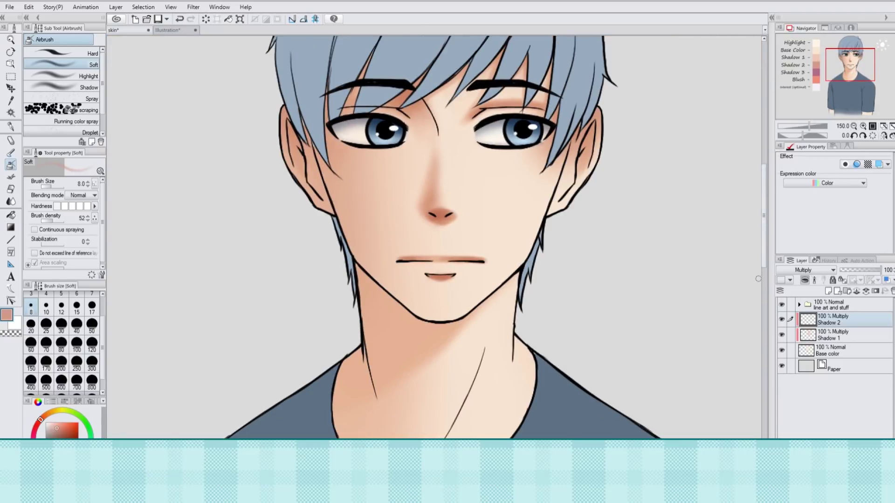
Step: Auto-select the neck area with the shadow layers temporarily hidden, and return to the airbrush on the Shadow 2 layer
click(11, 112)
click(780, 334)
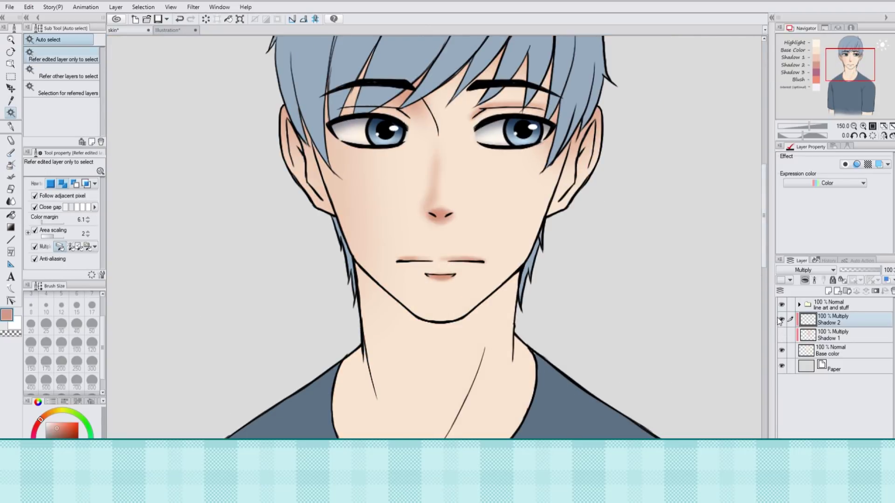
click(780, 319)
click(432, 350)
click(780, 334)
key(b)
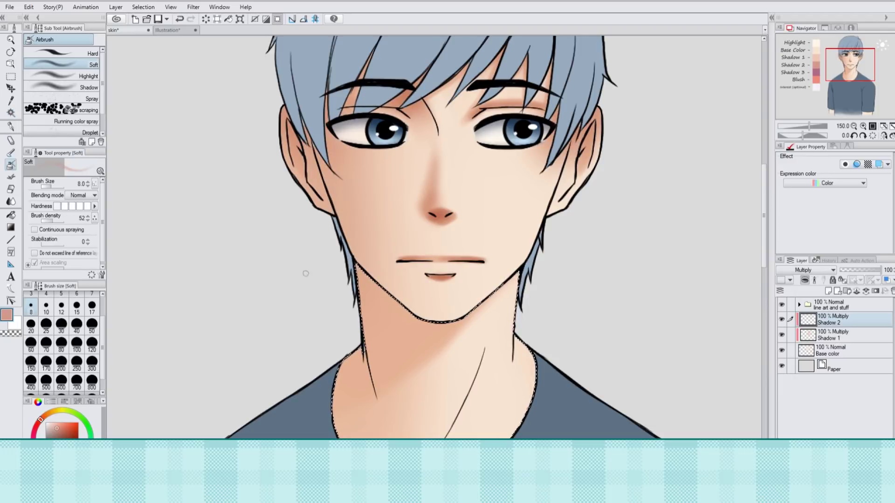
Step: Airbrush the Shadow 2 color under the chin across the selected neck and lower the Shadow 2 layer's opacity to 45%
mouse_move(368, 284)
mouse_down()
mouse_move(396, 317)
mouse_move(354, 363)
mouse_move(380, 309)
mouse_move(466, 343)
mouse_up()
key(ctrl+d)
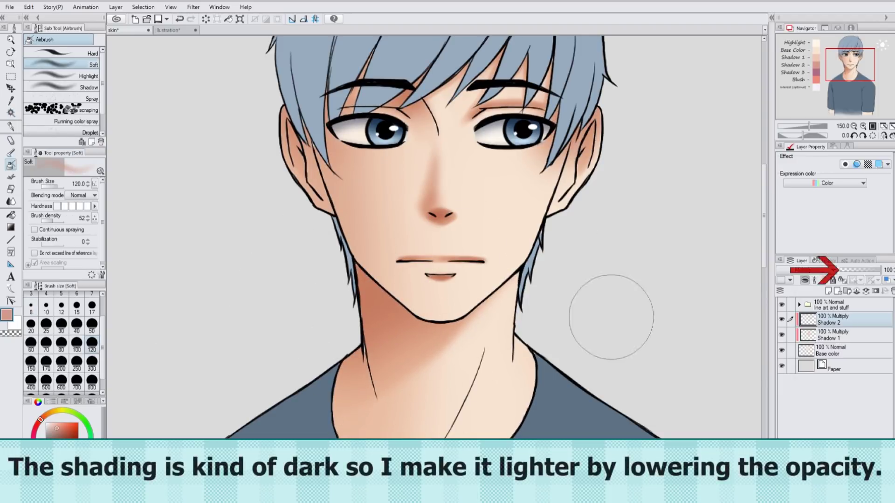
drag(866, 268, 860, 265)
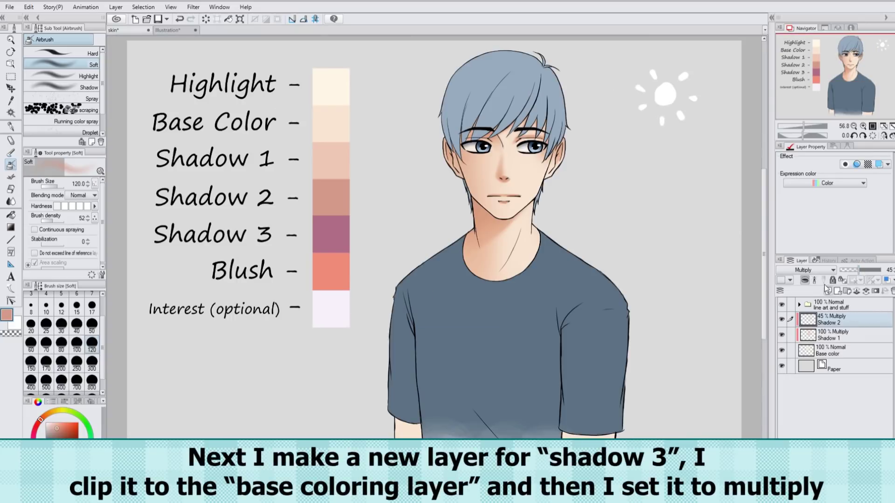
Step: Create a clipped Multiply layer named Shadow 3 above Shadow 2 and pick the Shadow 3 palette color
click(827, 291)
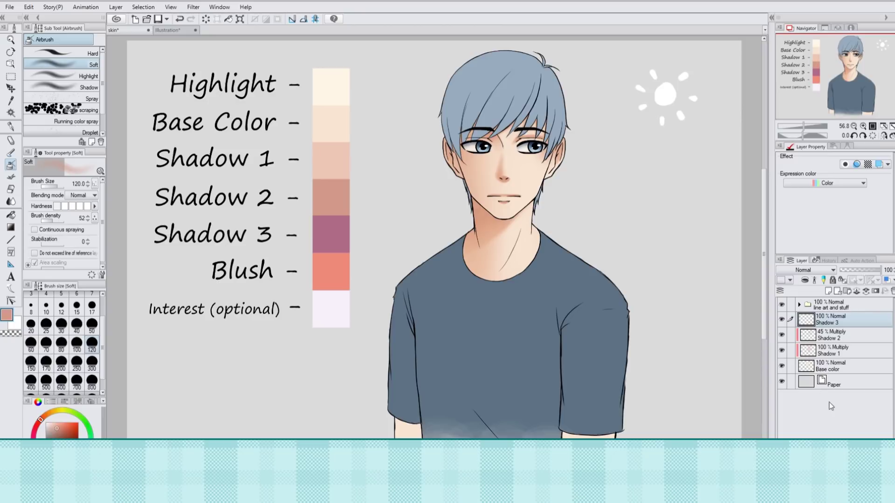
click(804, 281)
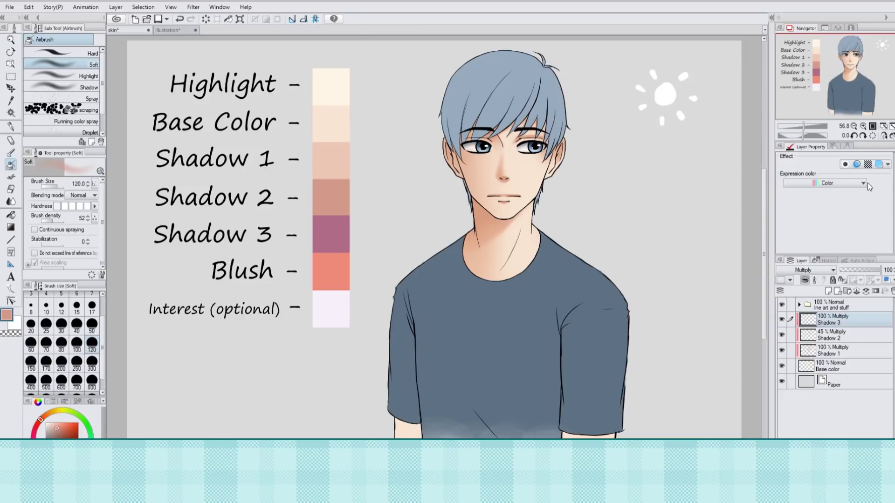
alt+click(332, 233)
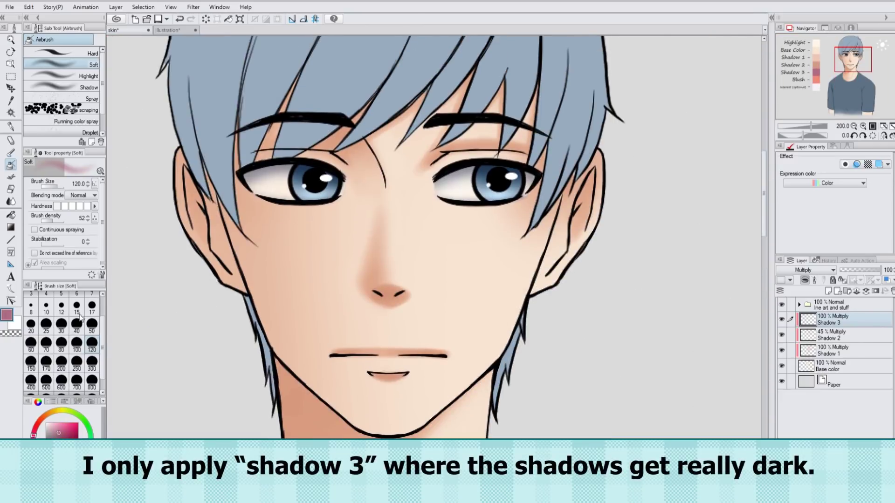
Step: Airbrush the Shadow 3 color into the inner hollows of both ears at brush size 8
key(bracketleft)
key(bracketleft)
key(bracketleft)
key(bracketleft)
key(bracketleft)
key(bracketleft)
key(bracketleft)
key(bracketleft)
key(bracketleft)
key(bracketleft)
key(bracketleft)
key(bracketleft)
key(bracketleft)
key(bracketleft)
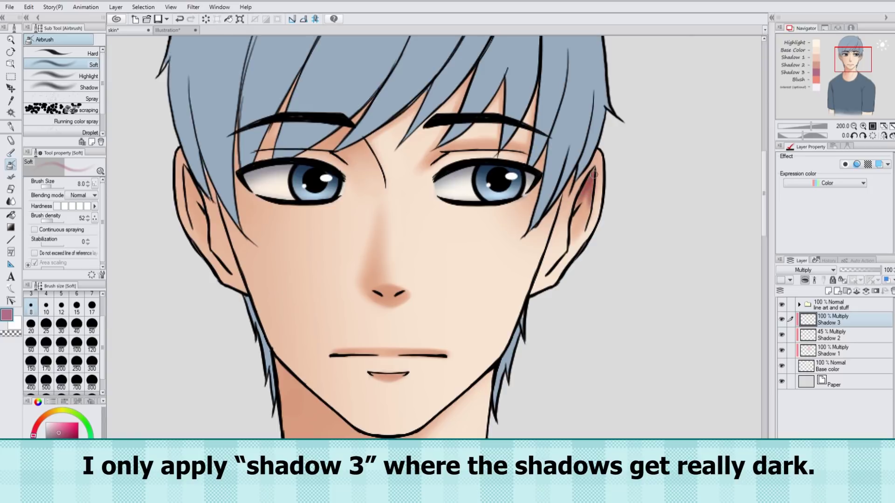
mouse_move(187, 175)
mouse_down()
mouse_move(197, 207)
mouse_move(182, 163)
mouse_move(205, 231)
mouse_up()
Step: Set the airbrush size to 17 and paint the Shadow 3 color on the skin beneath the hair fringe
key(bracketright)
key(bracketright)
key(bracketright)
key(bracketright)
key(bracketright)
key(bracketright)
key(bracketright)
key(bracketright)
key(bracketright)
key(bracketright)
key(bracketright)
key(bracketright)
key(bracketright)
key(bracketright)
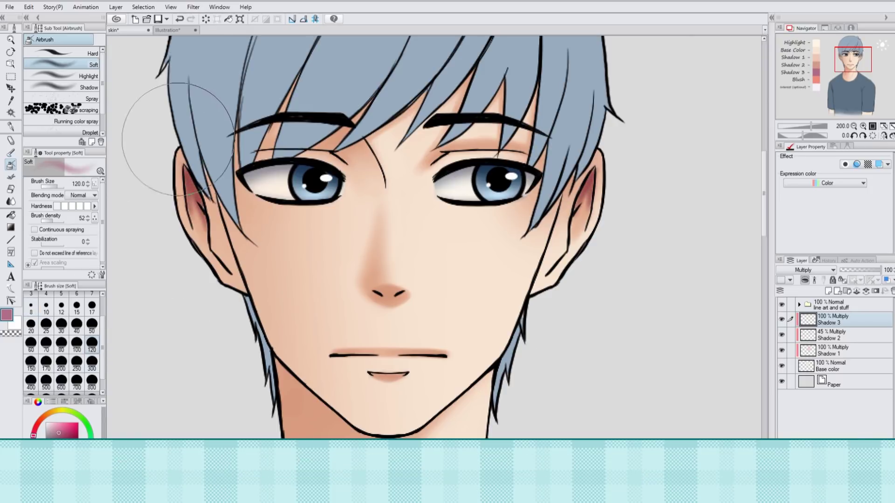
key(bracketleft)
key(bracketleft)
key(bracketleft)
key(bracketleft)
key(bracketleft)
key(bracketleft)
key(bracketleft)
key(bracketleft)
key(bracketleft)
key(bracketleft)
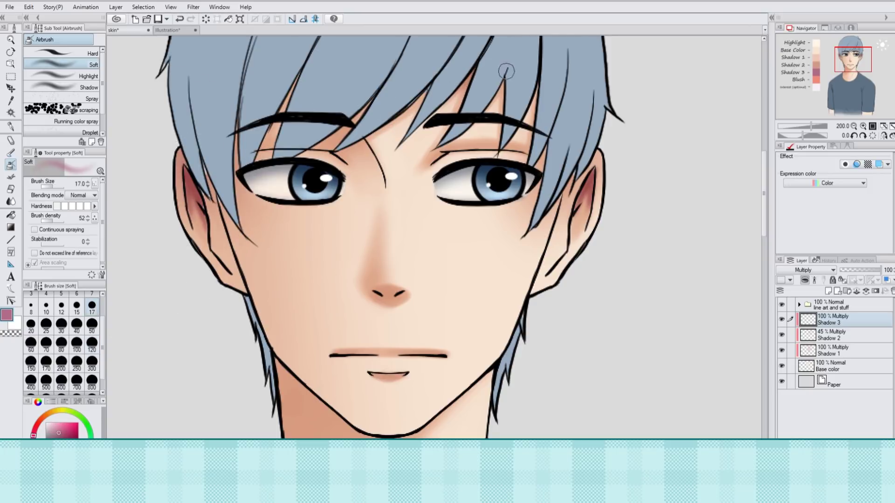
drag(309, 61, 288, 105)
Step: Switch to the Shadow 2 layer with the Shadow 2 palette color and shade around the eyelid at brush size 10
key(alt+bracketleft)
scroll(436, 237, left, 8)
alt+click(380, 359)
scroll(379, 360, right, 7)
key(bracketleft)
click(45, 307)
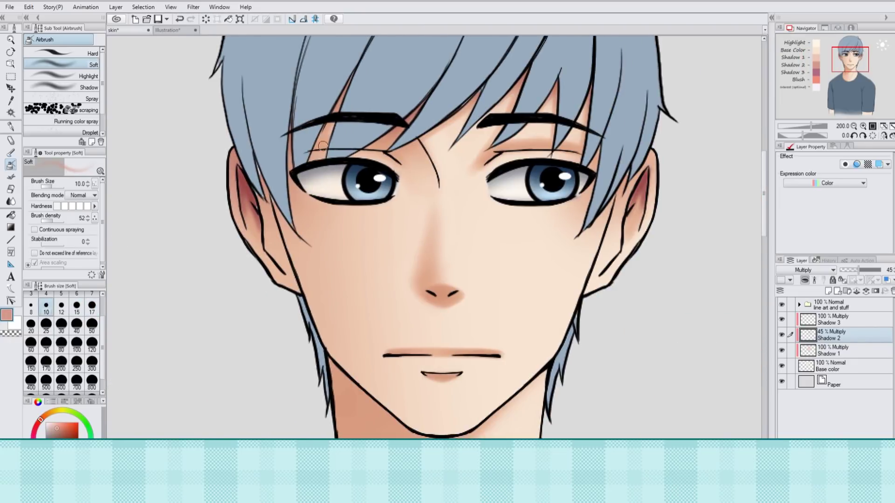
Step: Return to the Shadow 3 layer and palette color and darken the skin between eyebrow and eye at brush size 8
click(832, 316)
scroll(436, 279, left, 8)
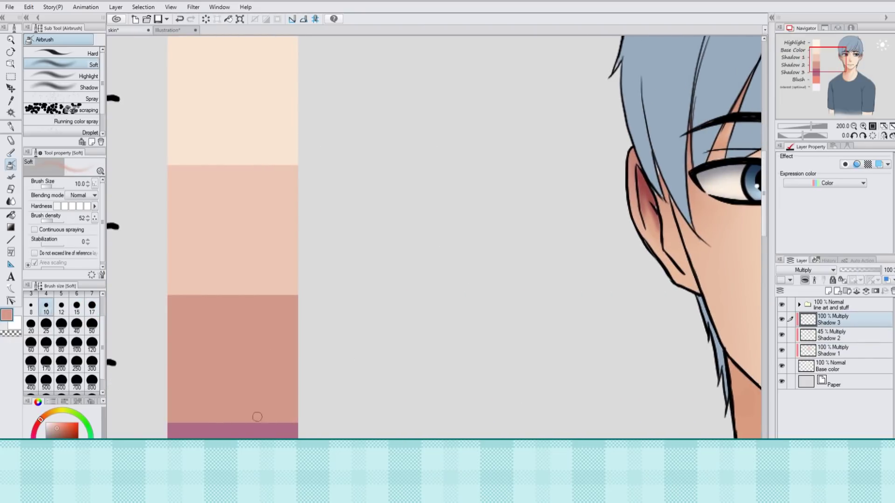
alt+click(258, 428)
scroll(258, 420, right, 9)
key(bracketleft)
drag(803, 135, 792, 135)
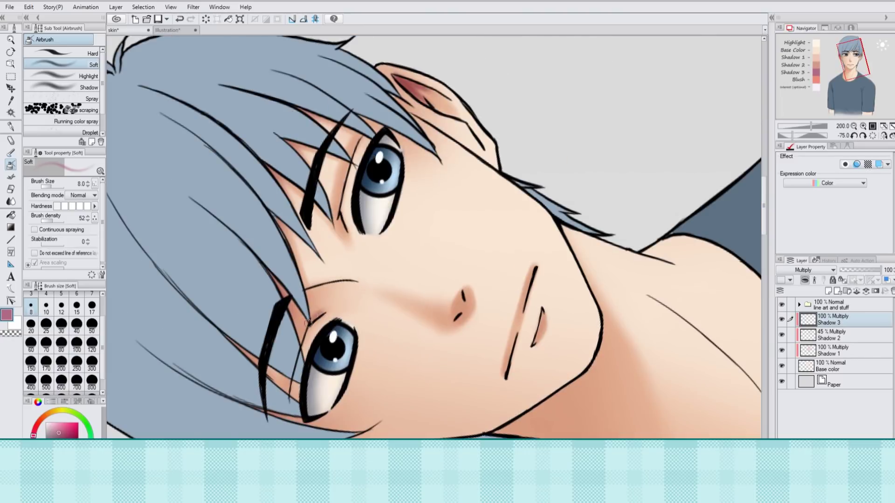
click(873, 135)
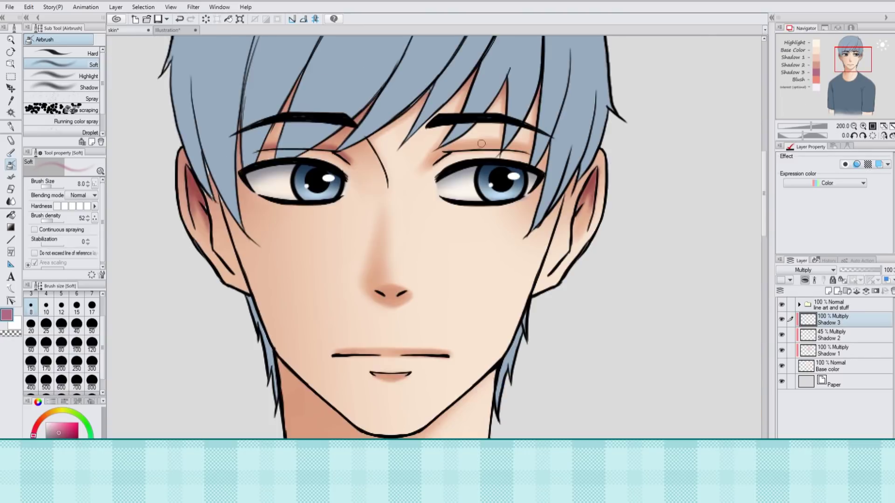
Step: Darken the outer corners of the upper lip with the Shadow 3 color at brush size 7
click(91, 324)
click(91, 307)
click(61, 307)
key(bracketleft)
key(bracketleft)
click(863, 135)
click(95, 294)
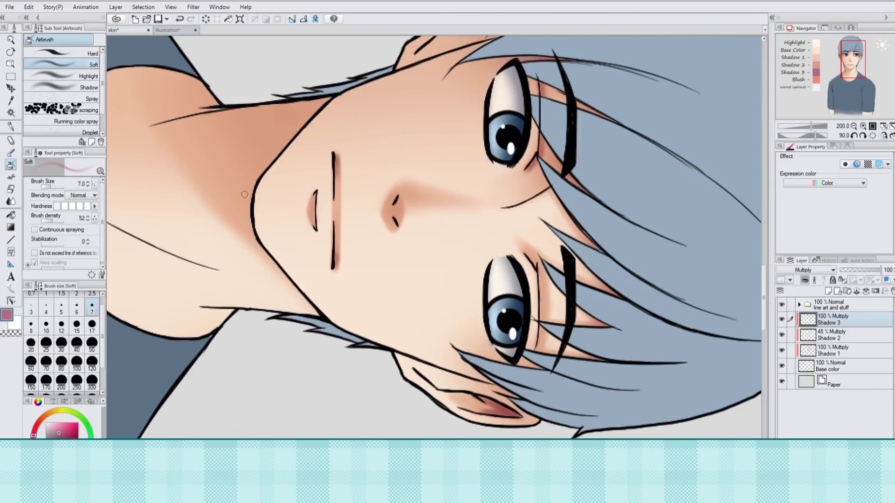
Step: Try to darken the lower lip with the Shadow 3 color at brush size 5
click(863, 125)
click(59, 301)
drag(192, 177, 195, 193)
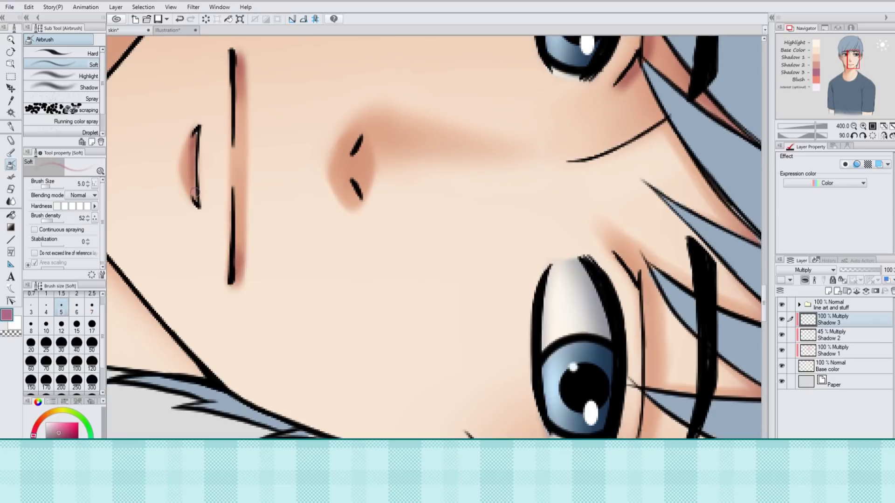
key(ctrl+z)
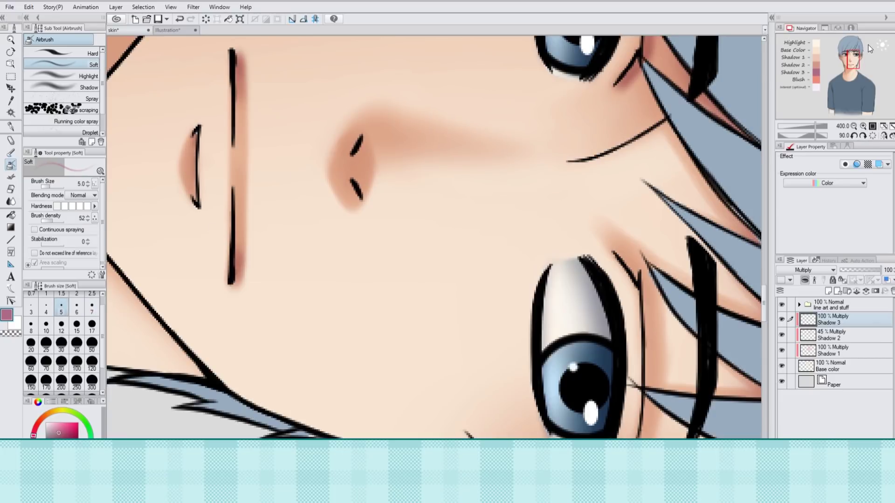
click(872, 136)
click(854, 126)
click(92, 344)
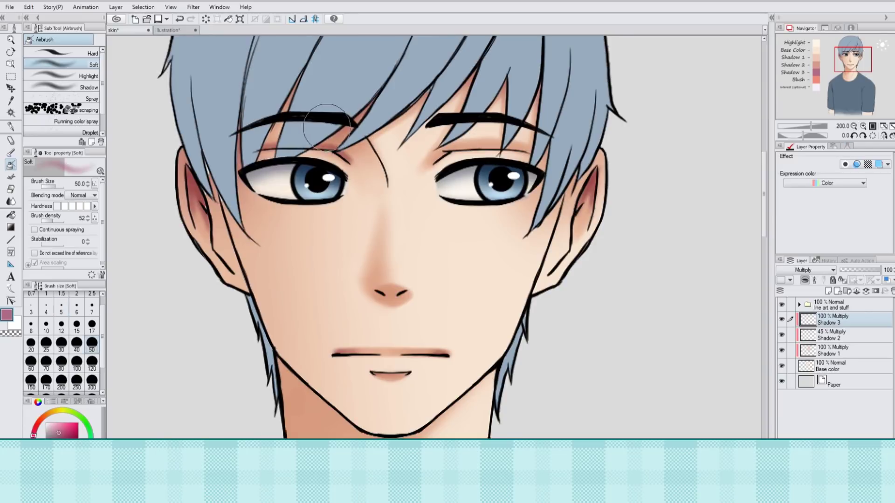
scroll(757, 226, down, 1)
click(88, 325)
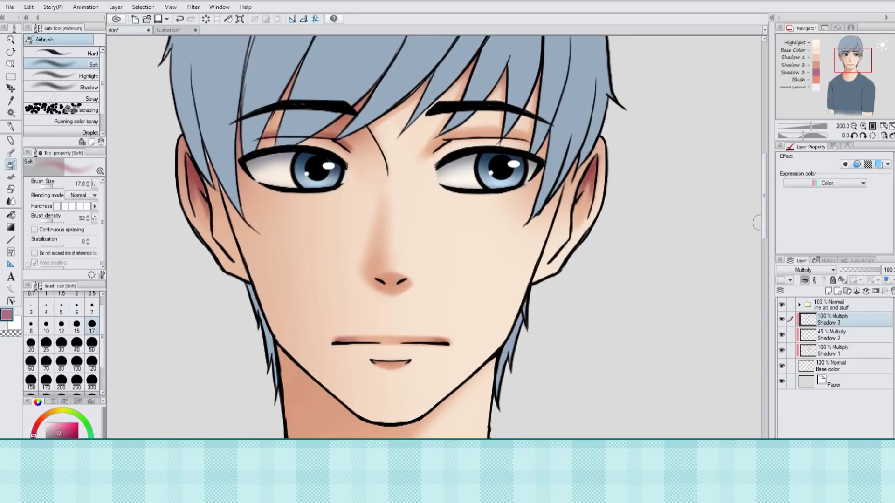
Step: Auto-select the neck area while the three shadow layers are temporarily hidden
drag(763, 219, 763, 251)
drag(782, 350, 782, 319)
click(8, 113)
click(435, 318)
click(854, 125)
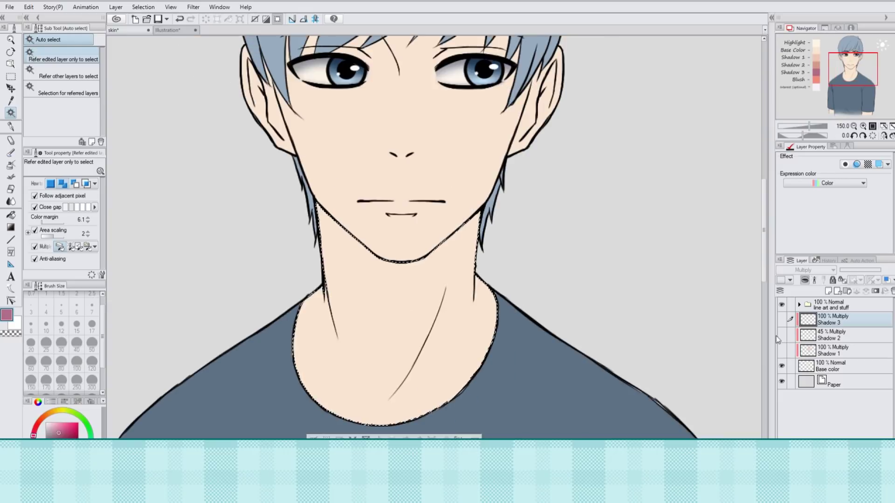
drag(782, 350, 782, 320)
Step: Airbrush the Shadow 3 color under the chin within the neck selection at brush size 120 and deselect
click(10, 165)
click(92, 363)
drag(329, 224, 417, 271)
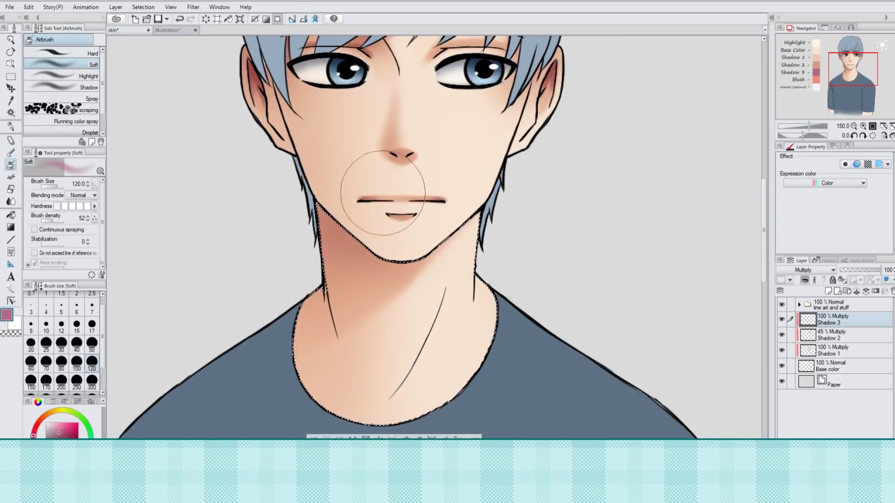
key(ctrl+d)
scroll(759, 222, up, 5)
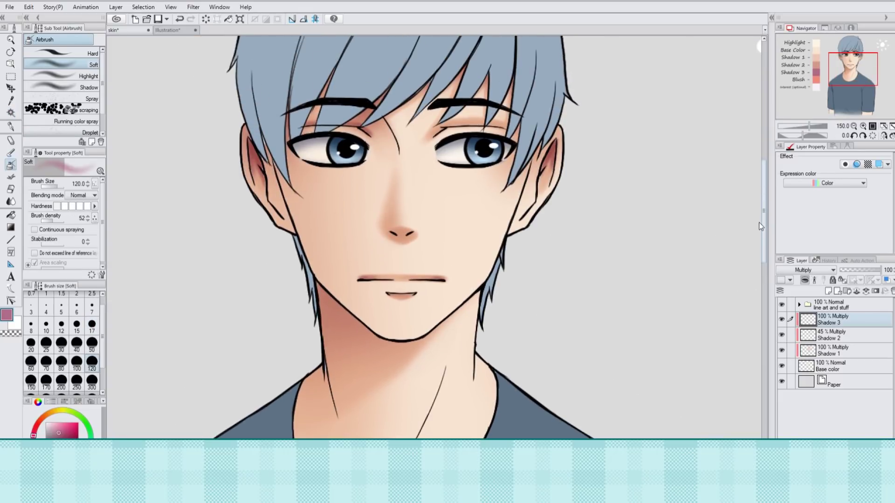
Step: Shade beneath both eyes on the Shadow 2 layer with a harder airbrush at size 10 and brush density 100
click(92, 308)
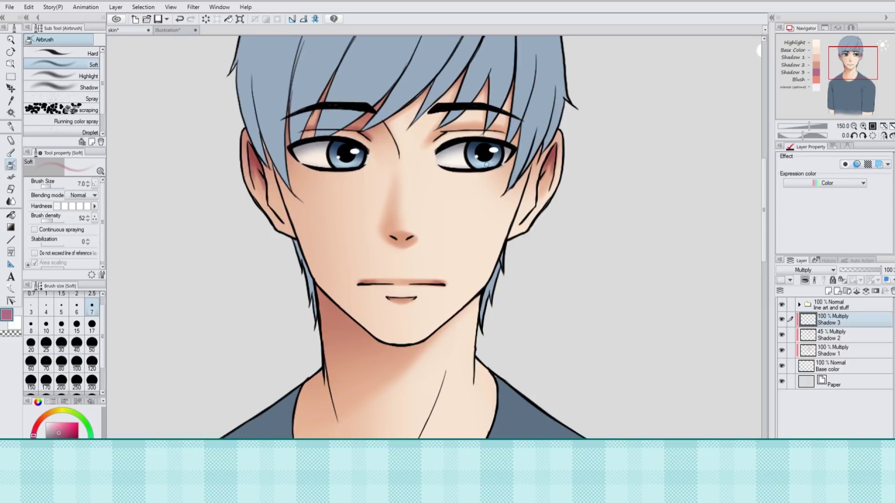
click(92, 345)
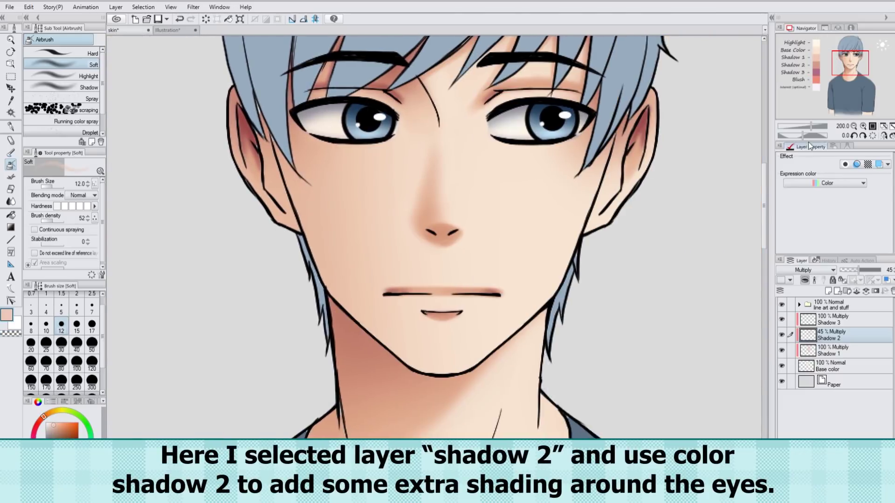
drag(763, 205, 763, 188)
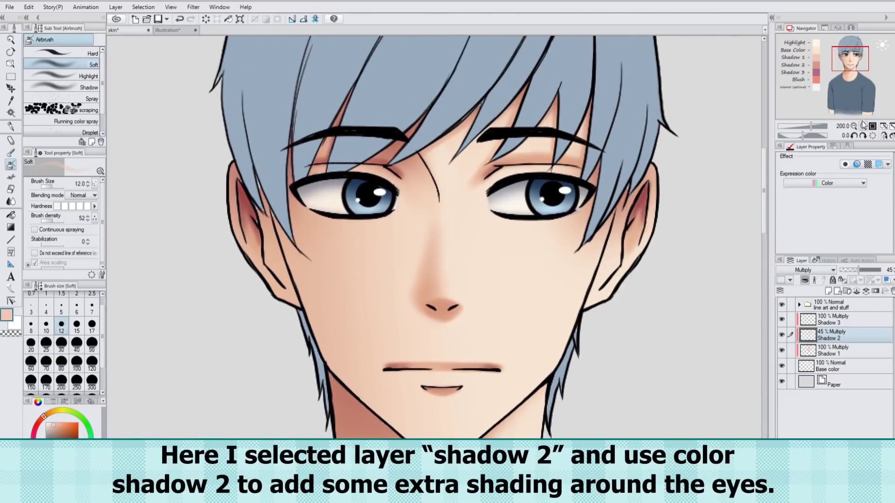
key(ctrl+plus)
click(48, 325)
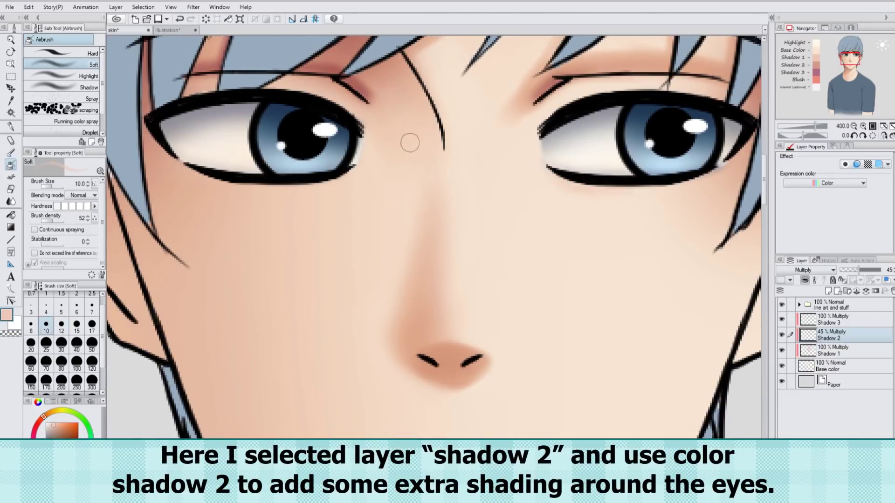
click(72, 206)
drag(51, 220, 65, 220)
drag(557, 175, 713, 174)
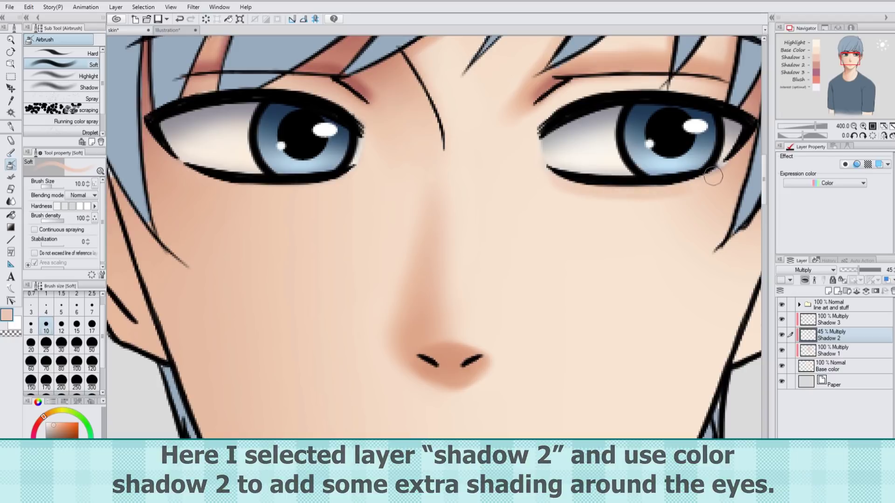
drag(225, 179, 347, 178)
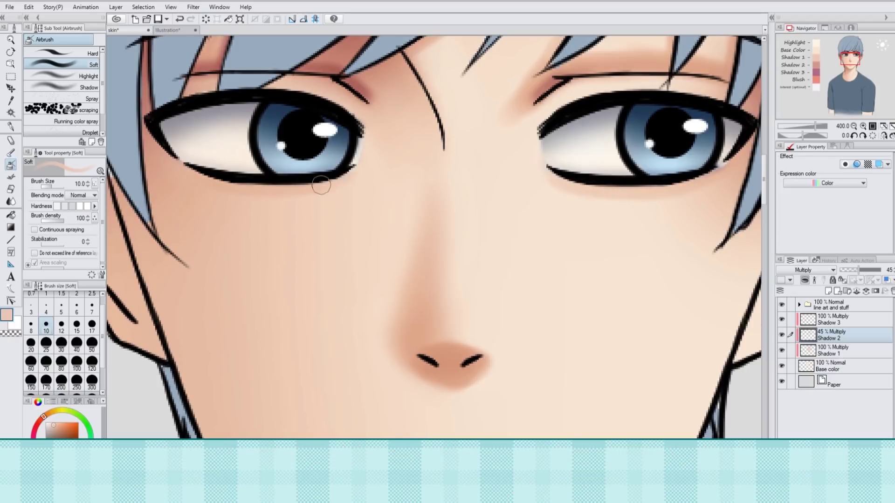
Step: Deepen the shading around the inner eye corners beside the nose bridge at brush size 17
click(91, 326)
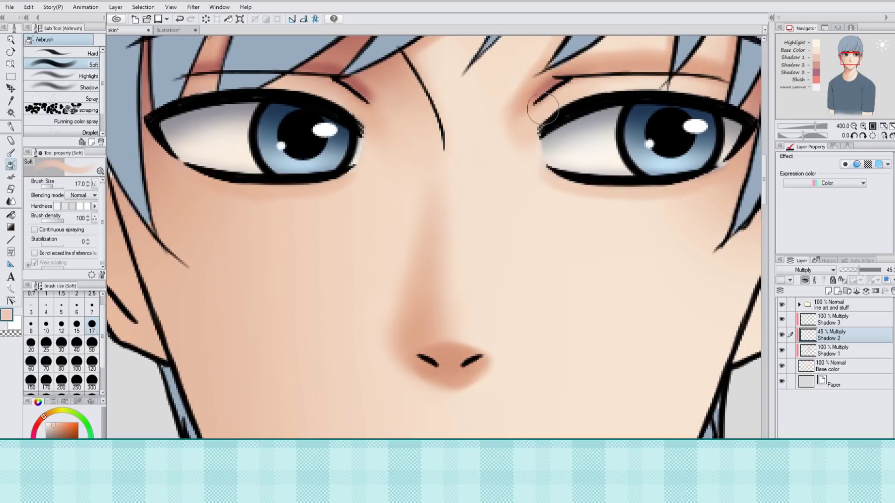
drag(411, 87, 432, 134)
key(ctrl+z)
drag(389, 80, 383, 84)
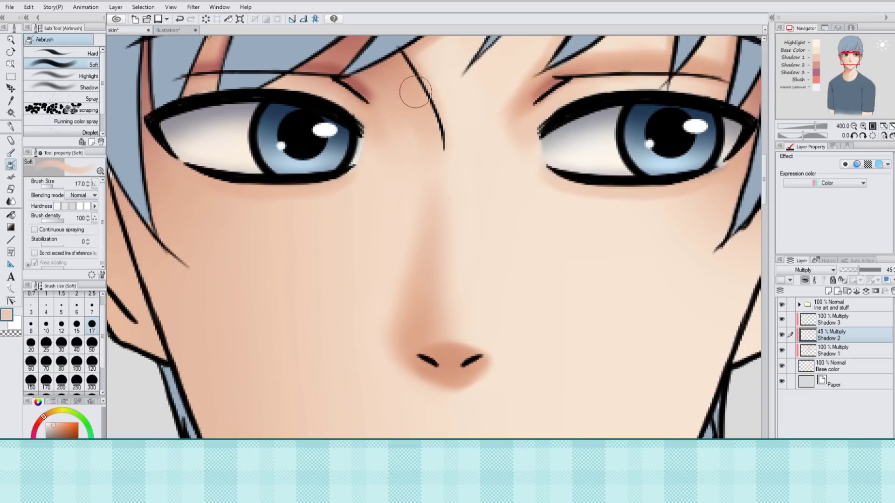
click(853, 126)
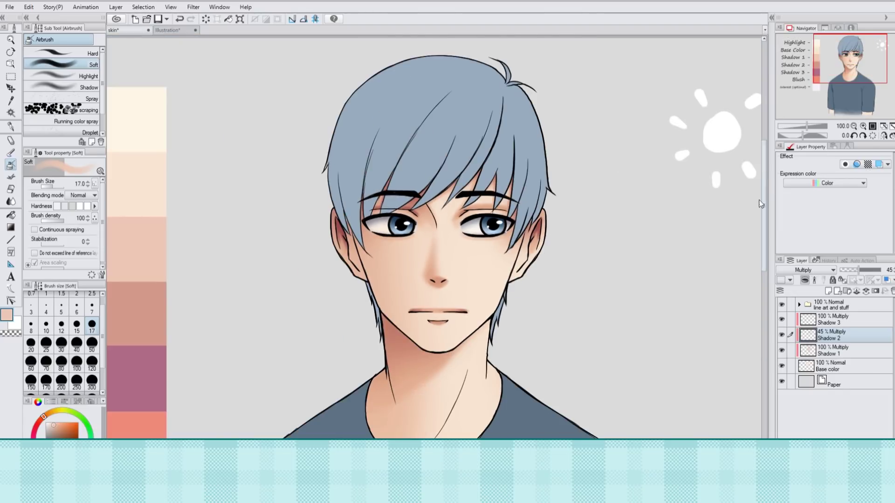
key(ctrl+0)
Step: Create a new clipped layer named Blush above the Shadow 3 layer
click(845, 321)
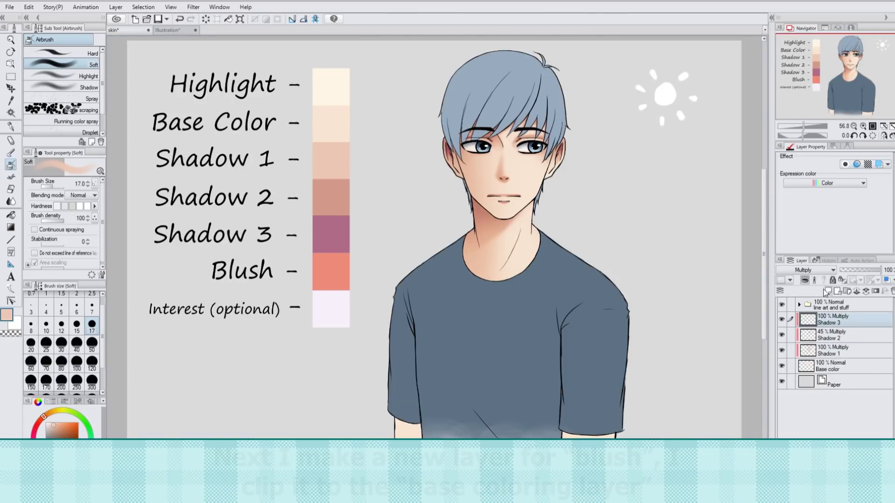
click(827, 291)
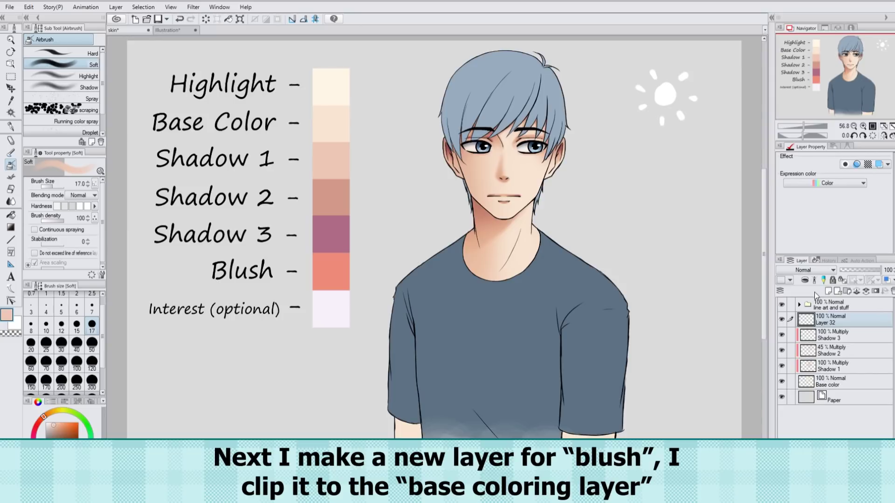
click(802, 281)
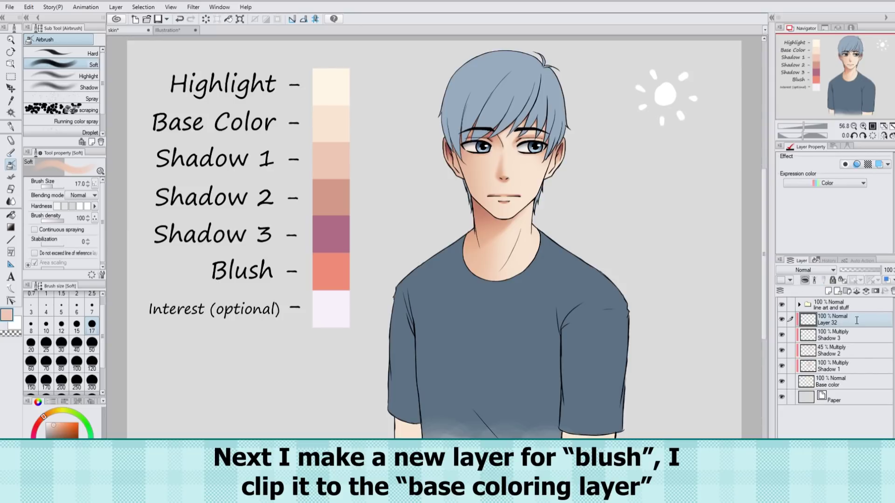
double_click(857, 321)
text(Blush)
key(Return)
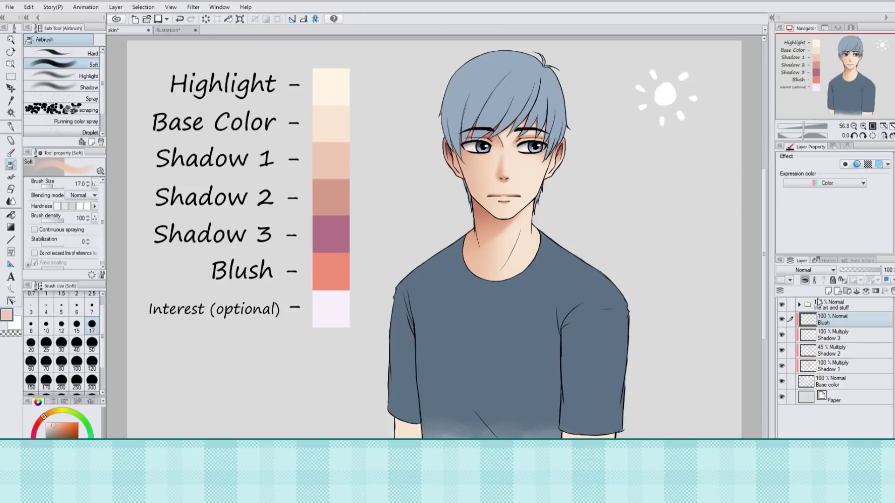
Step: Pick the Blush palette color and airbrush it over the nose at brush size 50
alt+click(336, 267)
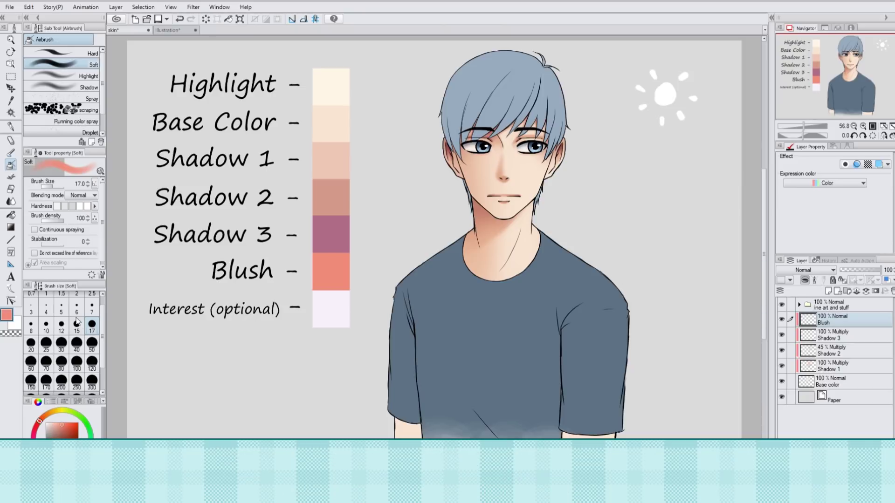
click(61, 344)
scroll(541, 135, up, 6)
click(77, 345)
click(91, 345)
mouse_move(457, 257)
mouse_down()
mouse_move(448, 227)
mouse_move(471, 264)
mouse_move(461, 210)
mouse_move(464, 266)
mouse_move(460, 216)
mouse_move(448, 260)
mouse_move(450, 280)
mouse_up()
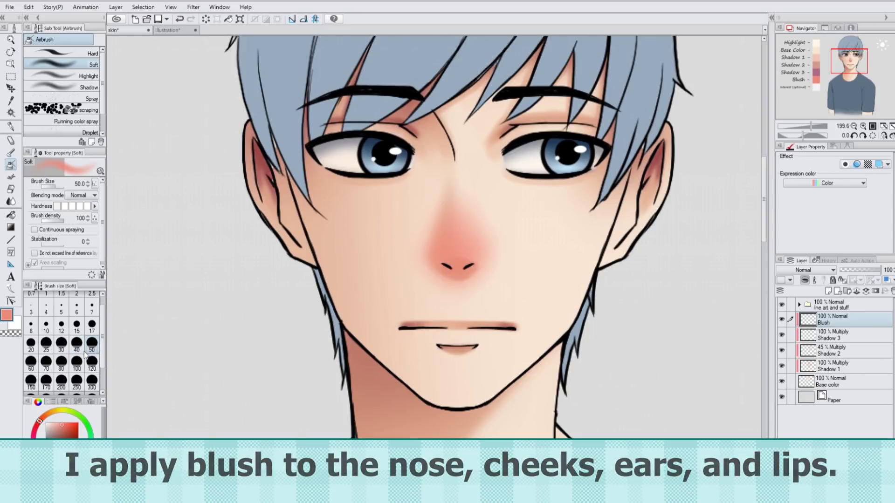
Step: Airbrush the blush onto the cheeks and ears at brush size 70 and onto the lips at size 25
click(46, 363)
drag(326, 189, 303, 185)
mouse_move(606, 200)
mouse_down()
mouse_move(579, 180)
mouse_move(675, 168)
mouse_up()
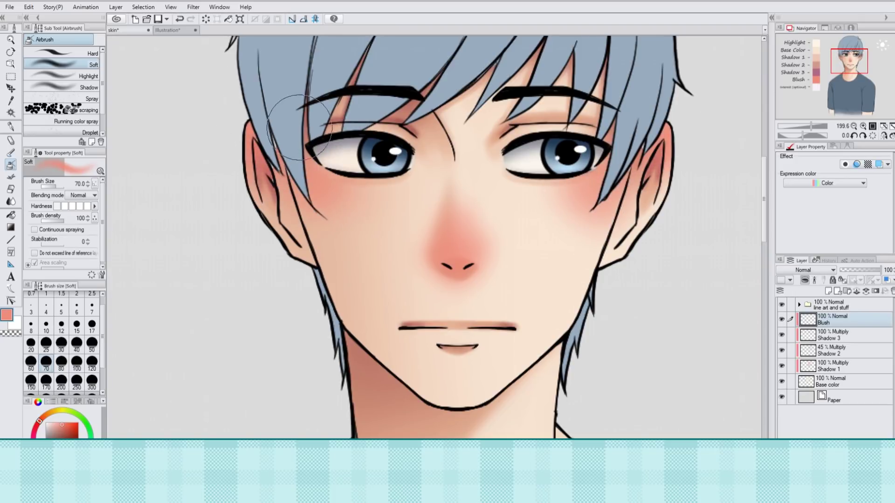
click(46, 346)
mouse_move(429, 335)
mouse_down()
mouse_move(476, 333)
mouse_move(438, 332)
mouse_move(456, 331)
mouse_up()
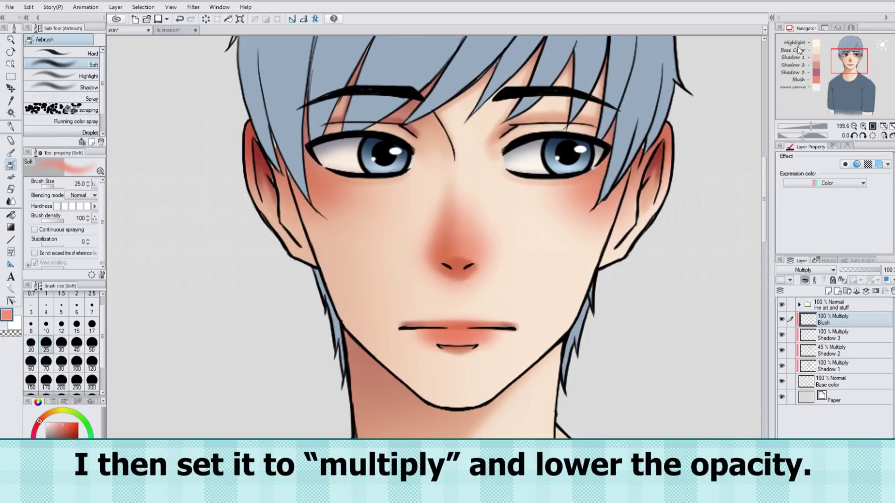
Step: Set the Blush layer to Multiply at 10% opacity and compare the face with the layer hidden and shown
click(845, 272)
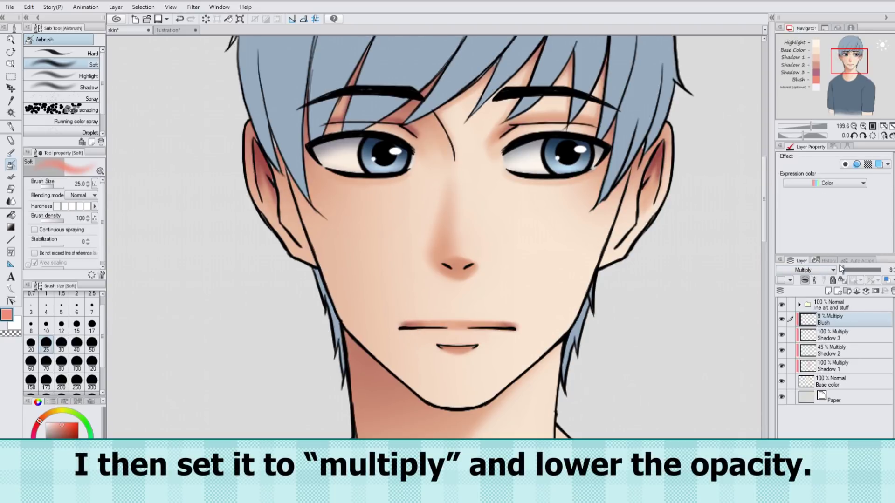
click(892, 268)
click(779, 317)
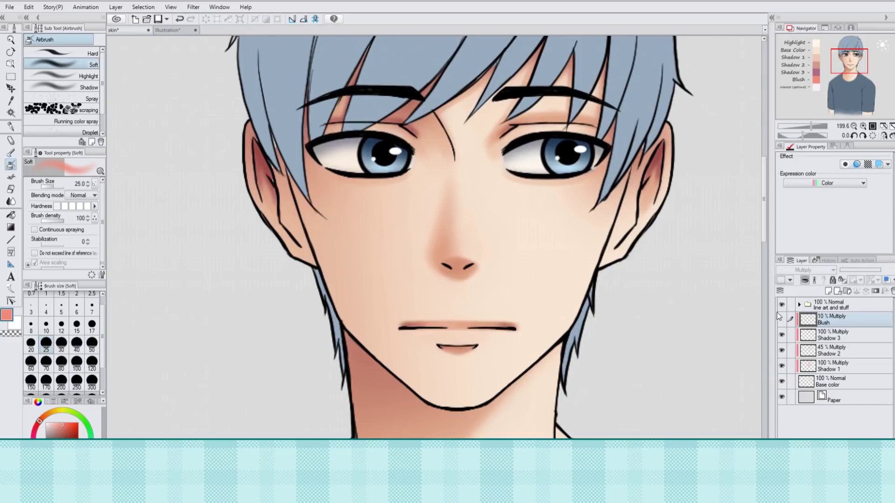
click(781, 319)
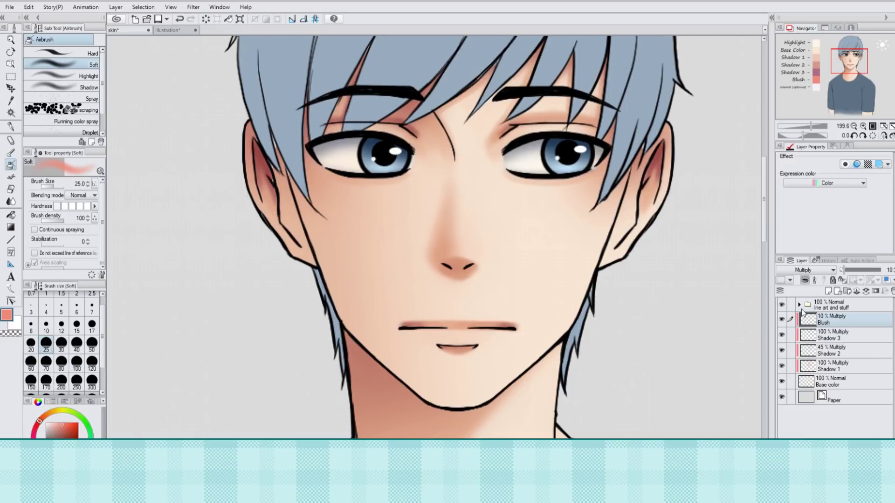
Step: Lower the Shadow 3 layer's opacity to 63% and add a clipped layer named highlight above the Blush layer
click(823, 335)
key(j)
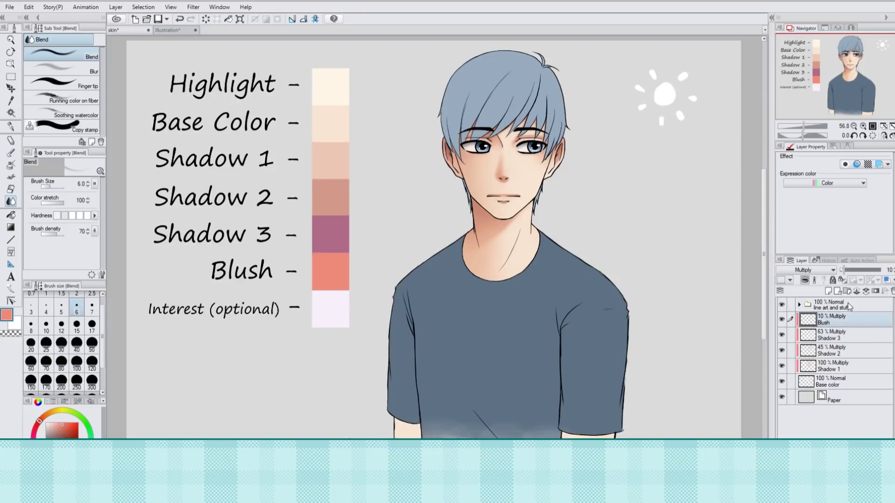
click(827, 292)
click(804, 281)
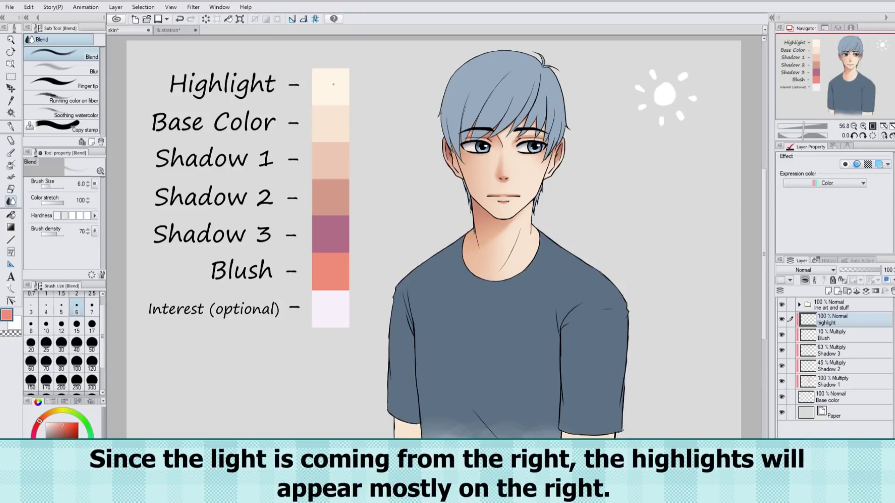
Step: Pick the Highlight palette color and airbrush it over the cheek and face on the sun's side at brush size 40
alt+click(333, 83)
click(10, 165)
click(872, 126)
drag(837, 74, 853, 65)
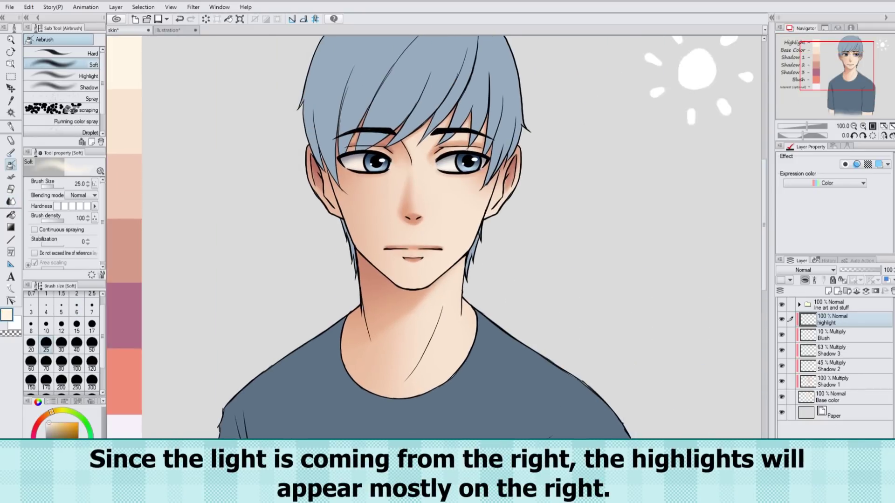
click(863, 126)
click(76, 344)
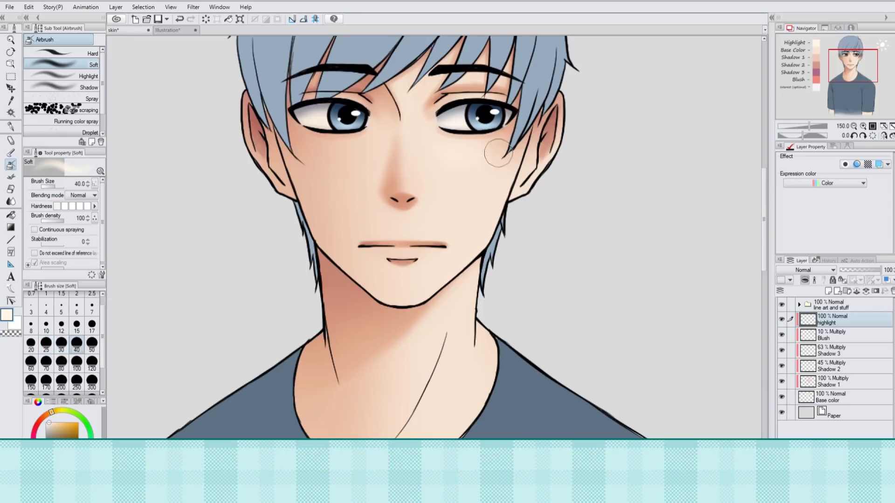
mouse_move(470, 182)
mouse_down()
mouse_move(455, 171)
mouse_move(486, 170)
mouse_move(501, 150)
mouse_move(478, 162)
mouse_up()
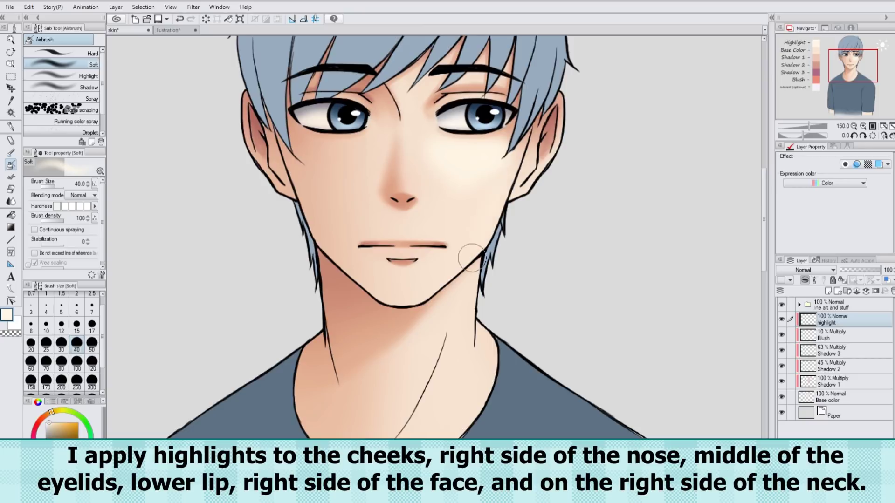
Step: Airbrush the highlight along the light-facing side of the nose at brush size 17 and soften it with transparent color at size 25
click(91, 325)
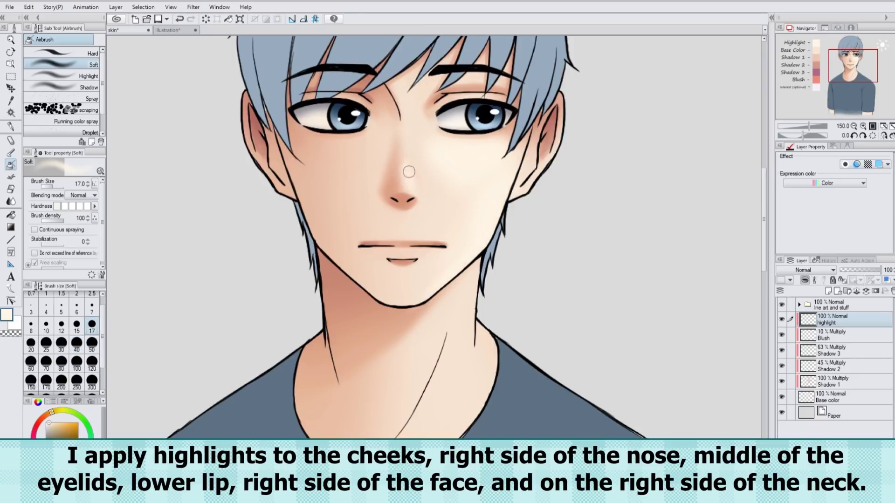
drag(407, 163, 409, 154)
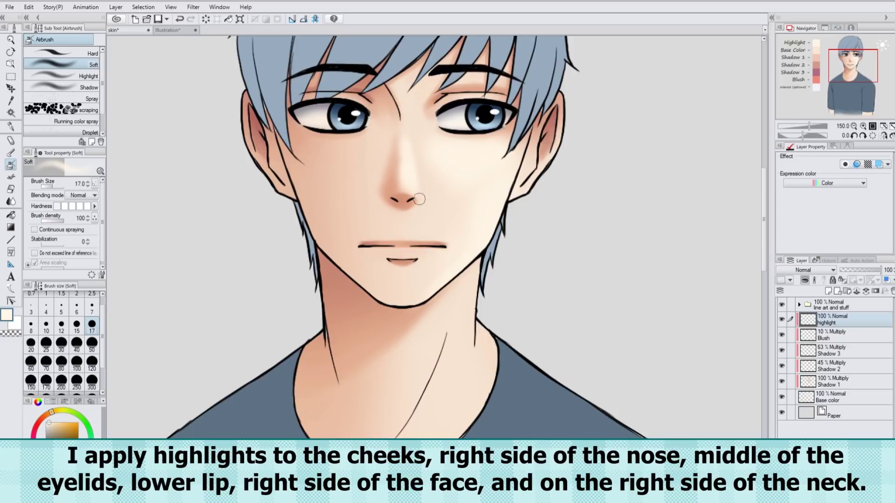
key(c)
key(])
key(])
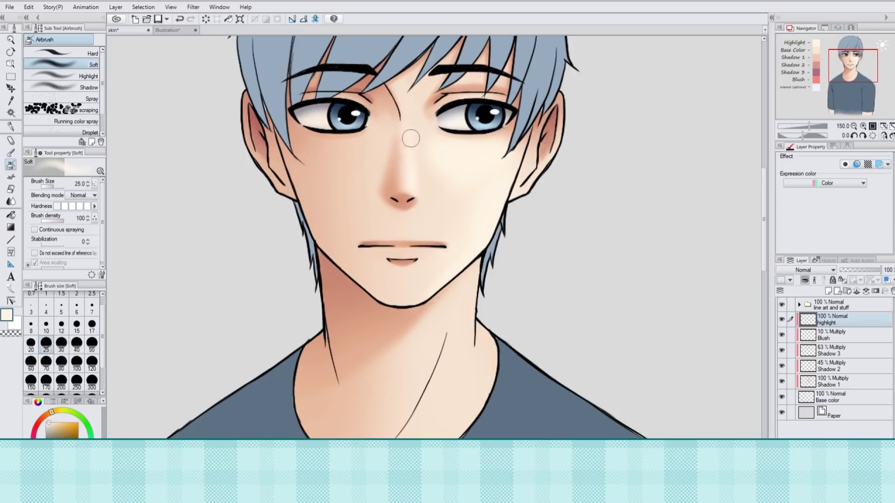
click(11, 333)
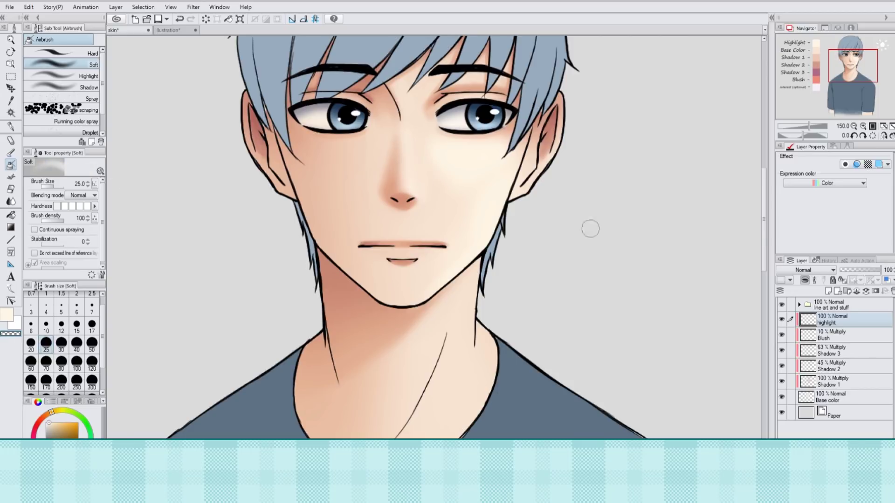
Step: Airbrush the highlight onto the cheek on the shadowed side at brush size 40 and soften it with transparent color at size 50
click(46, 327)
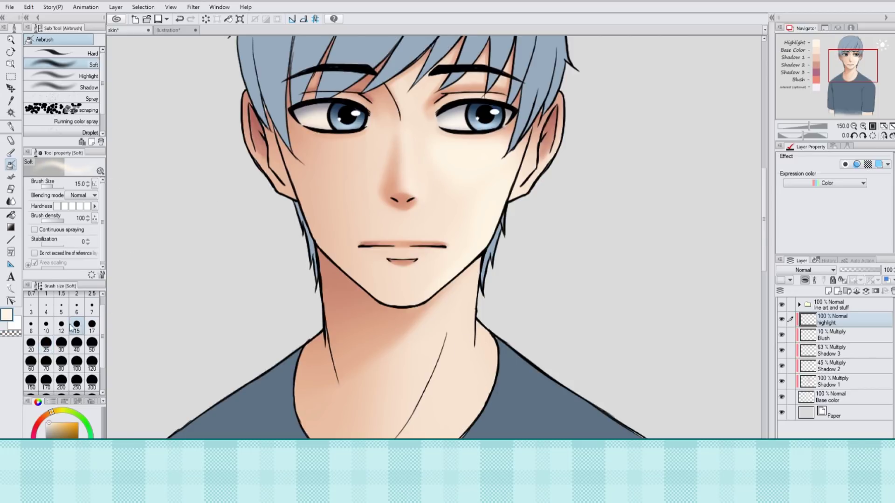
click(78, 344)
mouse_move(319, 153)
mouse_down()
mouse_move(359, 151)
mouse_move(316, 152)
mouse_move(333, 162)
mouse_move(364, 150)
mouse_move(347, 171)
mouse_move(373, 149)
mouse_move(314, 157)
mouse_up()
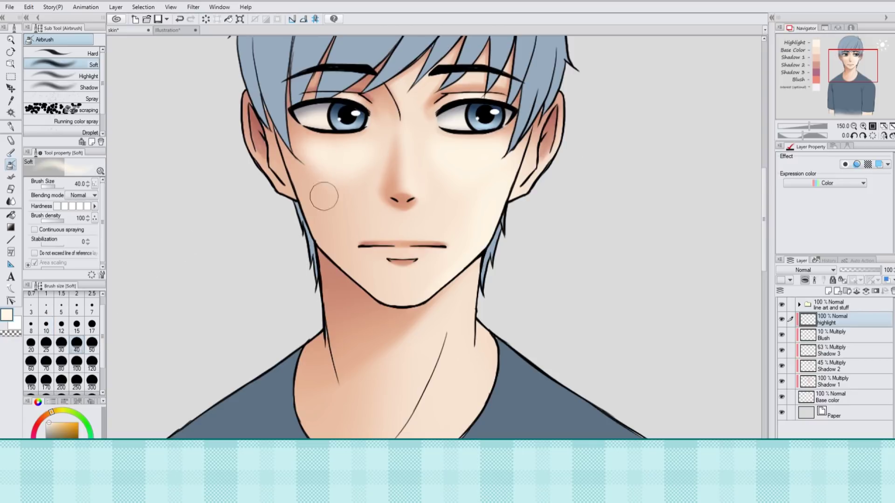
key(bracketright)
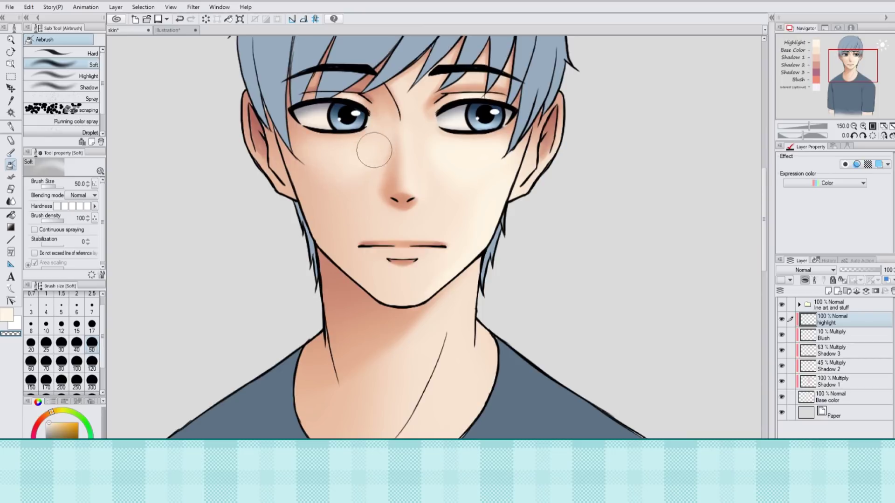
Step: Airbrush the highlight onto the lower lip at brush size 12 and trim it with transparent color
click(92, 326)
key(bracketleft)
key(bracketleft)
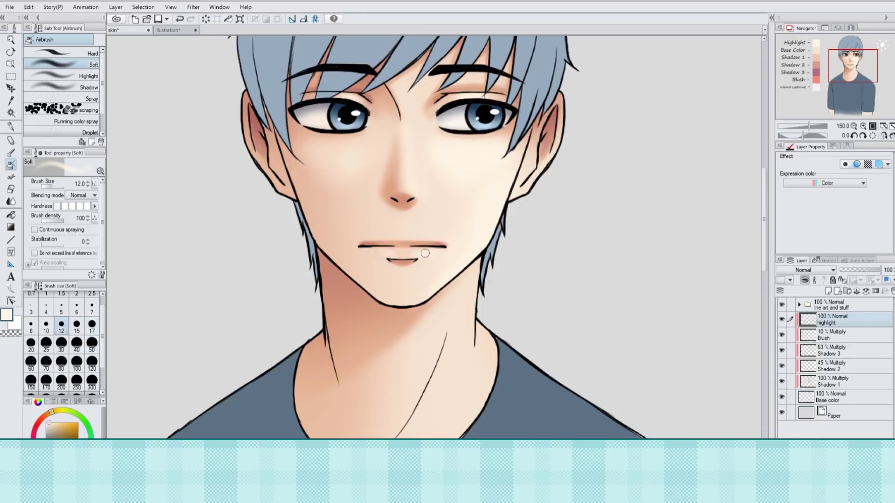
key(c)
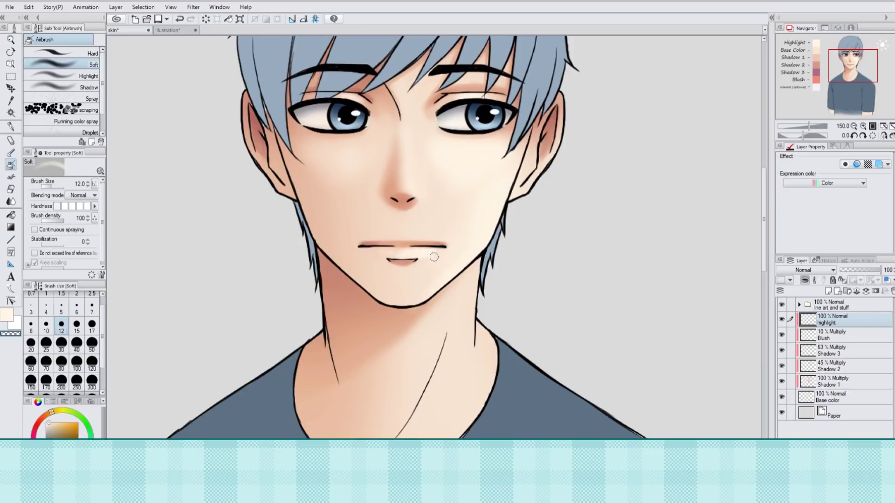
Step: Airbrush the highlight down the sunlit side of the neck at brush size 50 and lower the highlight layer's opacity to 65%
click(92, 345)
key(c)
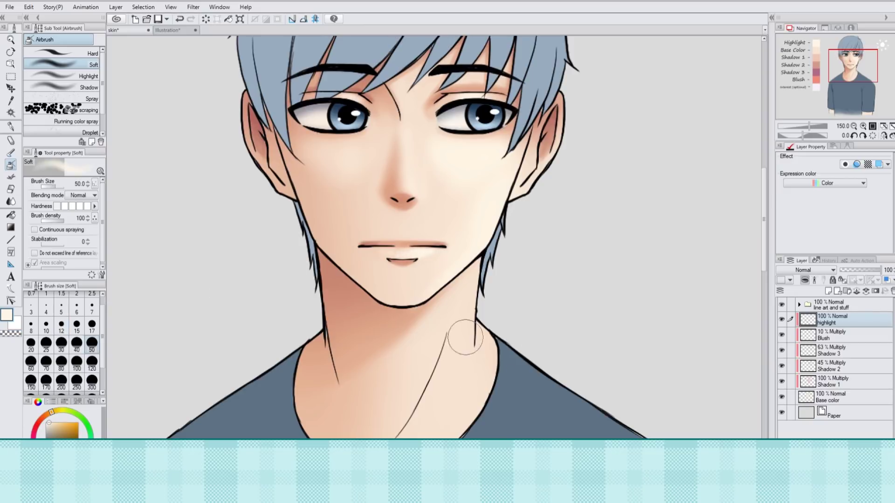
mouse_move(469, 306)
mouse_down()
mouse_move(451, 372)
mouse_move(472, 287)
mouse_move(475, 363)
mouse_up()
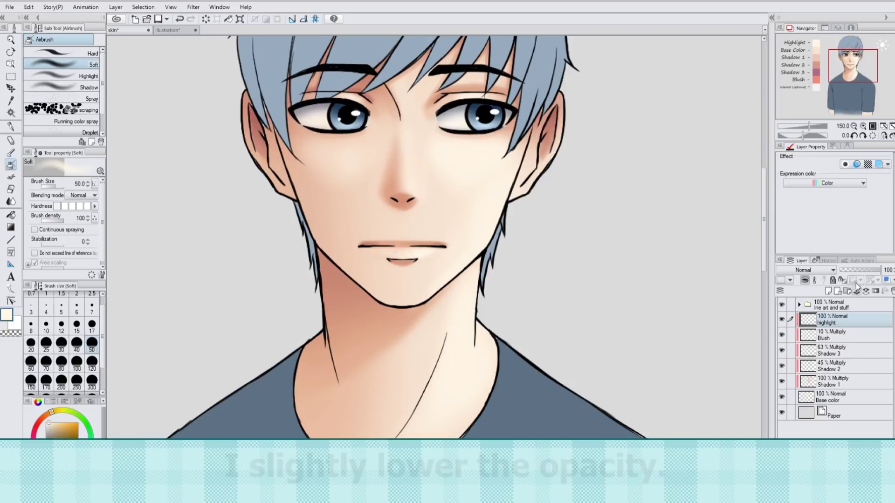
drag(875, 270, 870, 269)
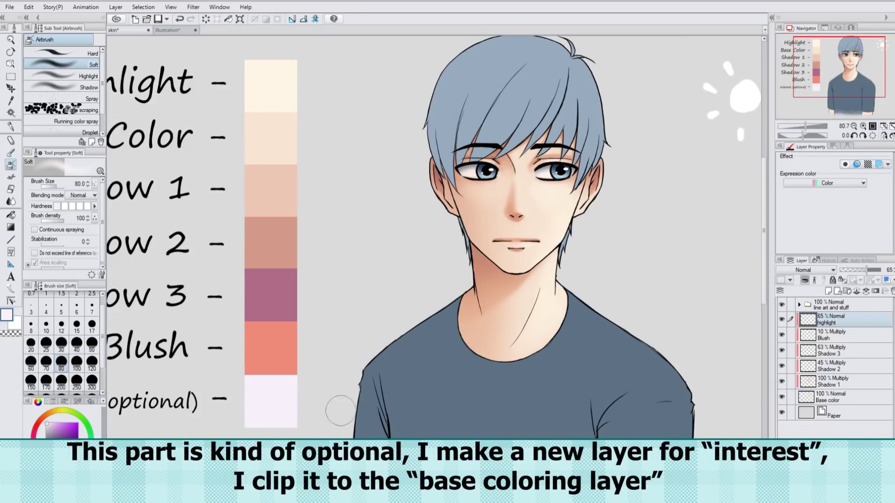
Step: Add a clipped layer above highlight and airbrush the Interest palette color along the shadowed cheek and jawline at brush size 20
click(826, 291)
click(805, 280)
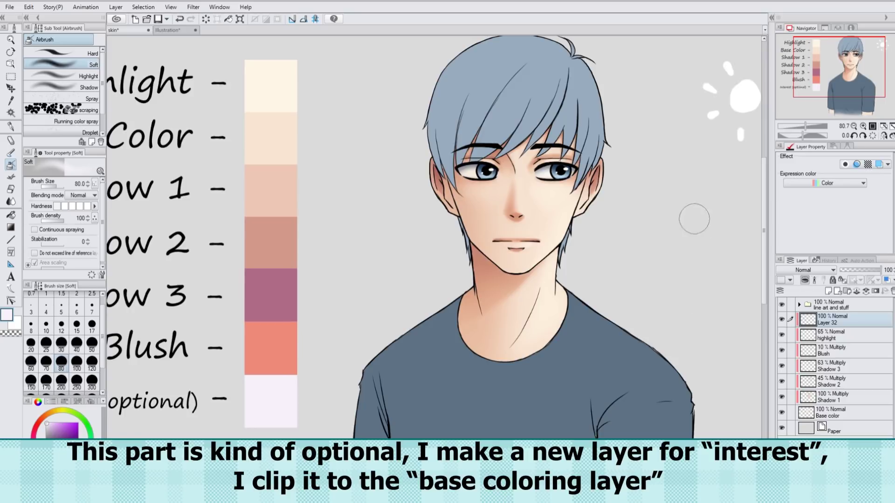
scroll(644, 195, up, 3)
click(91, 324)
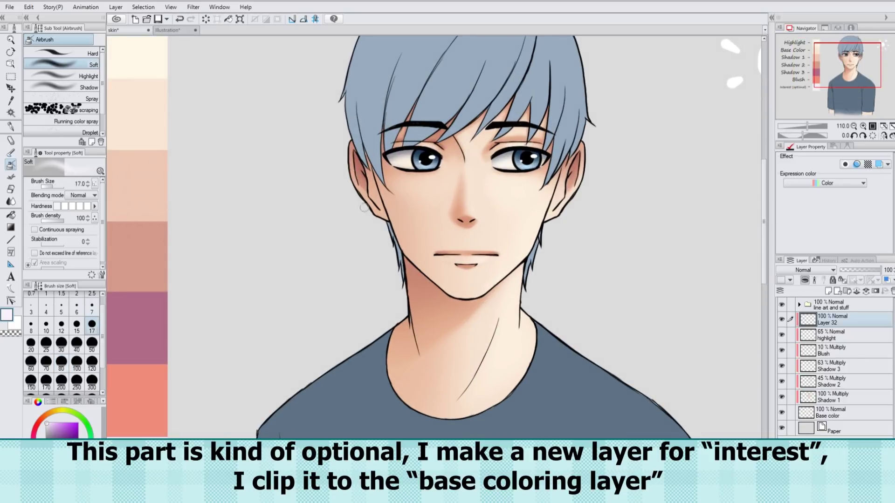
key(ctrl+plus)
drag(763, 211, 763, 202)
key(])
mouse_move(347, 163)
mouse_down()
mouse_move(398, 299)
mouse_move(481, 372)
mouse_up()
drag(377, 263, 400, 296)
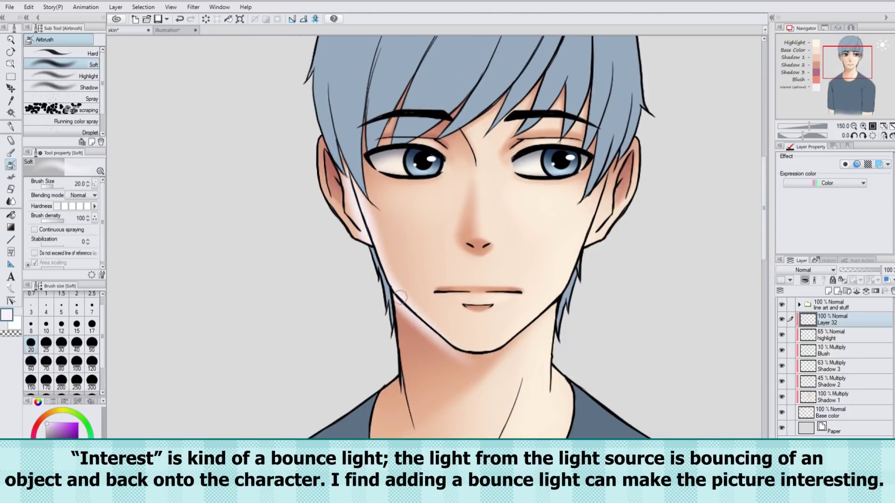
Step: Erase the bounce light spilling onto the ear and neck with transparent color at brush size 20, leaving a thin rim along the jaw
click(11, 334)
mouse_move(333, 145)
mouse_down()
mouse_move(353, 213)
mouse_move(342, 189)
mouse_up()
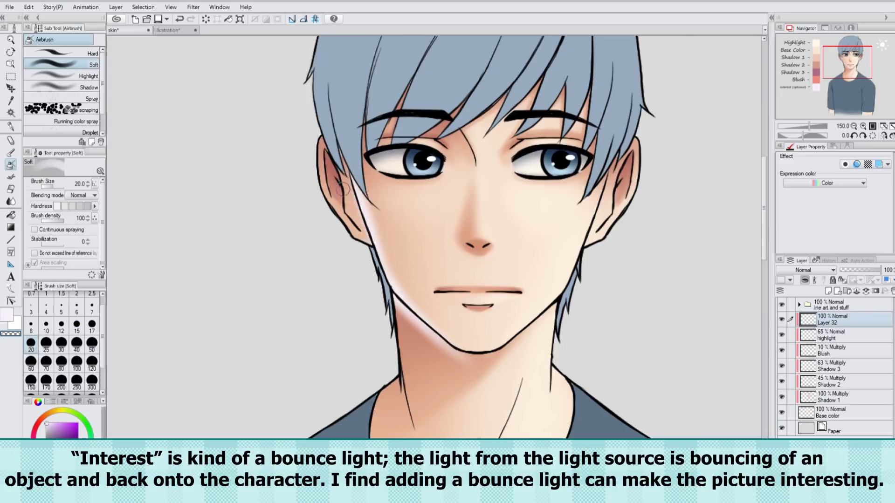
mouse_move(365, 248)
mouse_down()
mouse_move(422, 338)
mouse_move(469, 365)
mouse_up()
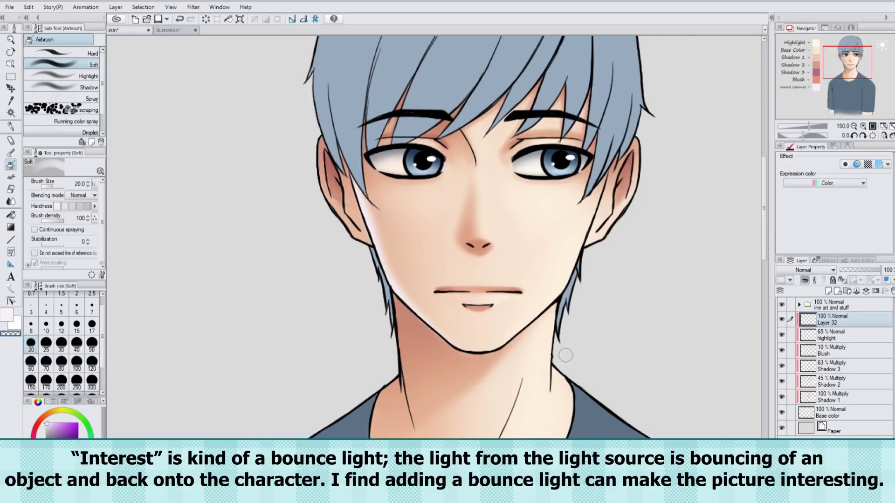
Step: Airbrush the bounce light onto the shadowed side of the nose at brush size 17 and onto the lower lip at size 12
click(6, 316)
click(92, 324)
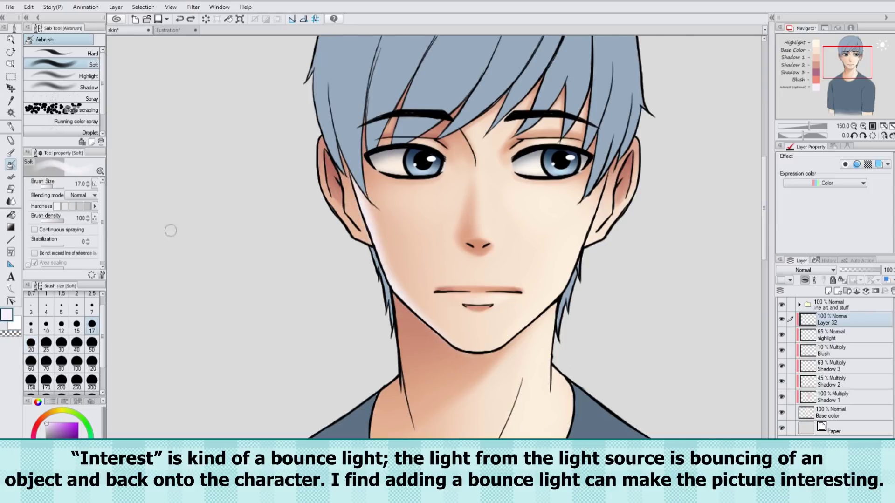
mouse_move(471, 225)
mouse_down()
mouse_move(466, 241)
mouse_move(470, 218)
mouse_up()
key(c)
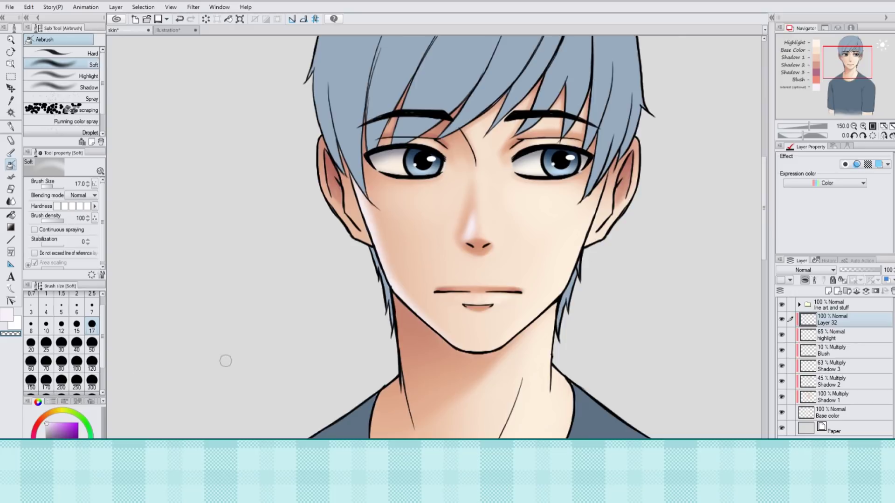
click(68, 323)
key(c)
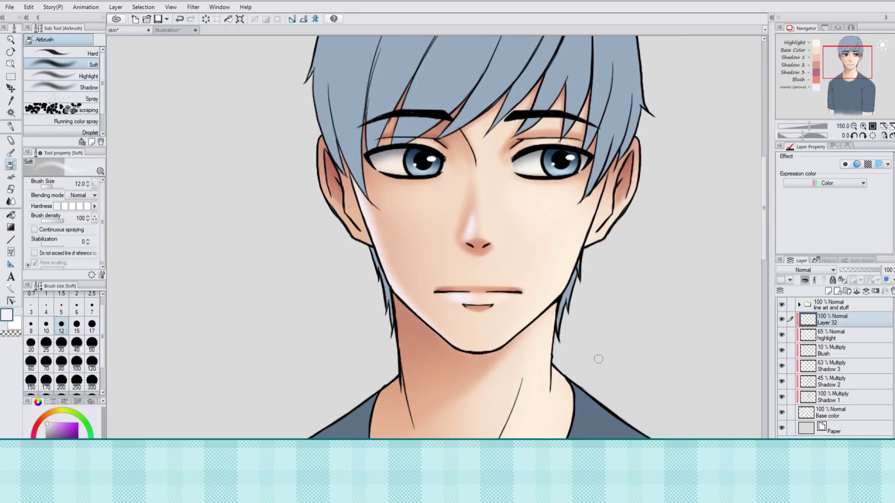
Step: Airbrush bounce light along the shadowed edges of the ear and neck at brush size 12, trimming the excess with transparent color
mouse_move(320, 135)
mouse_down()
mouse_move(322, 188)
mouse_move(362, 248)
mouse_up()
key(c)
drag(764, 222, 764, 235)
key(c)
mouse_move(393, 247)
mouse_down()
mouse_move(411, 374)
mouse_move(395, 265)
mouse_move(391, 330)
mouse_move(395, 323)
mouse_move(405, 367)
mouse_up()
key(c)
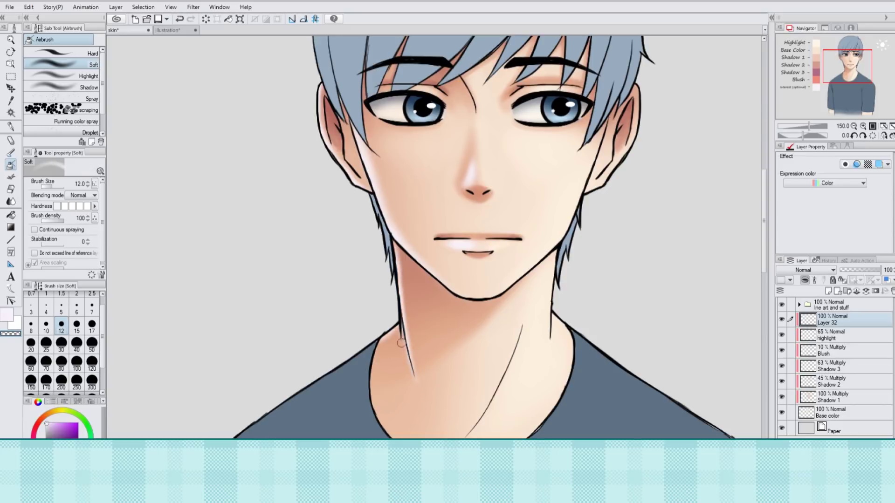
click(92, 344)
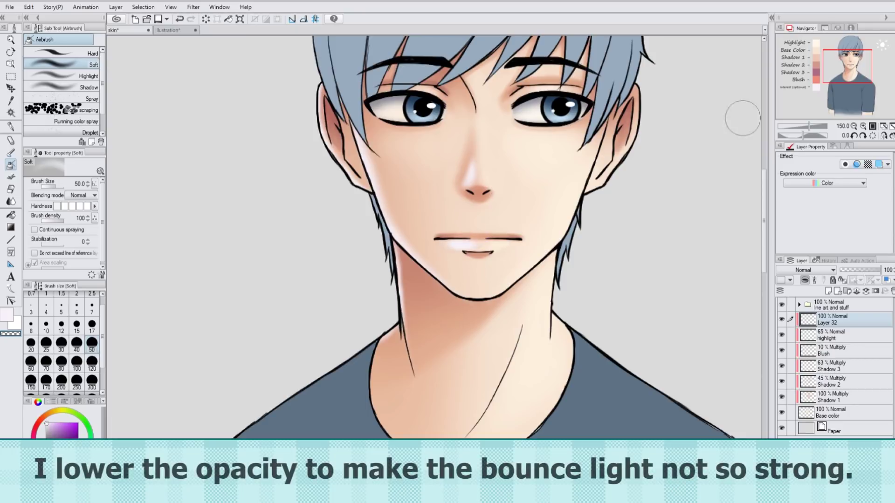
Step: Lower the bounce light layer's opacity to 35%
click(853, 126)
click(853, 126)
click(852, 270)
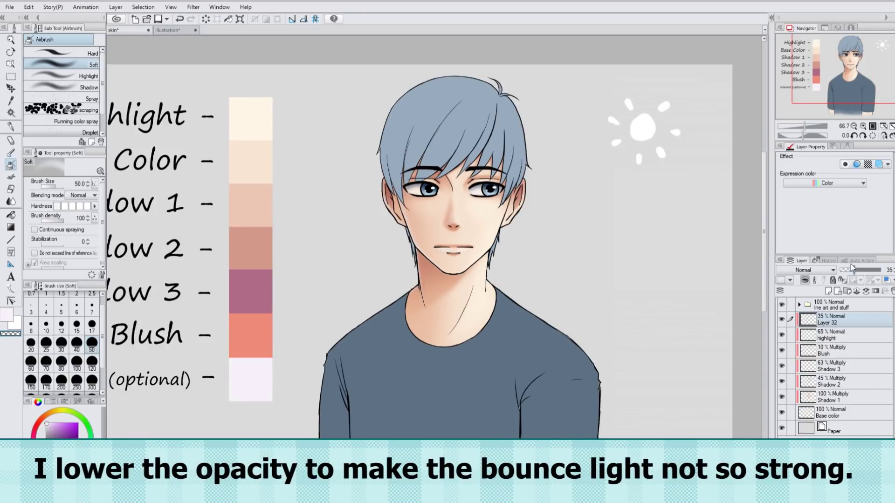